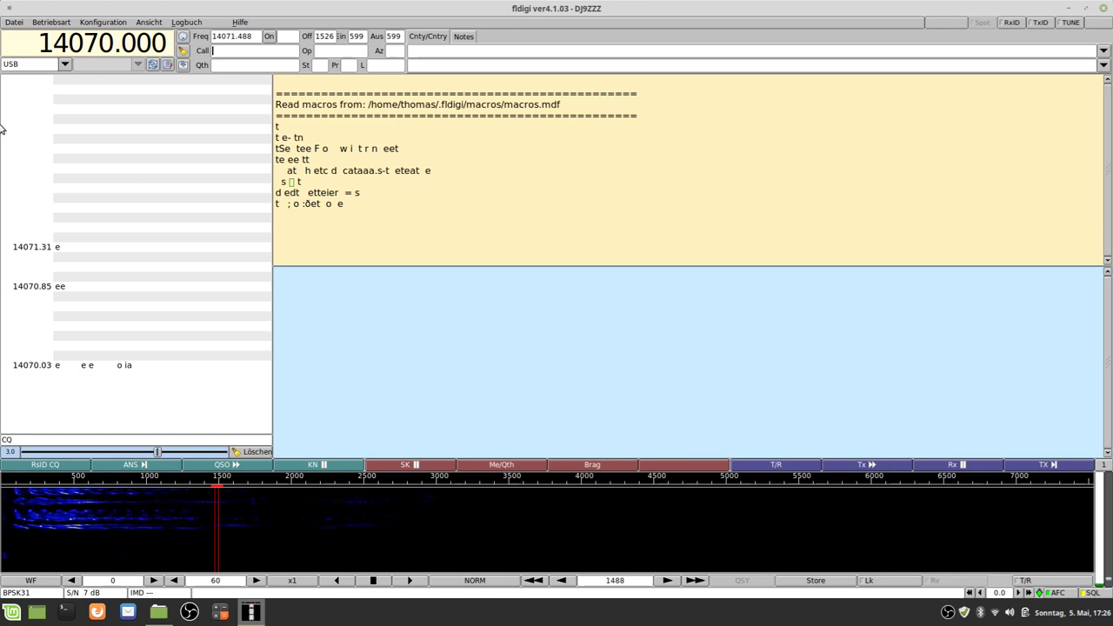
- Open the station and operator configuration and view the available choices for Land
left_click(107, 26)
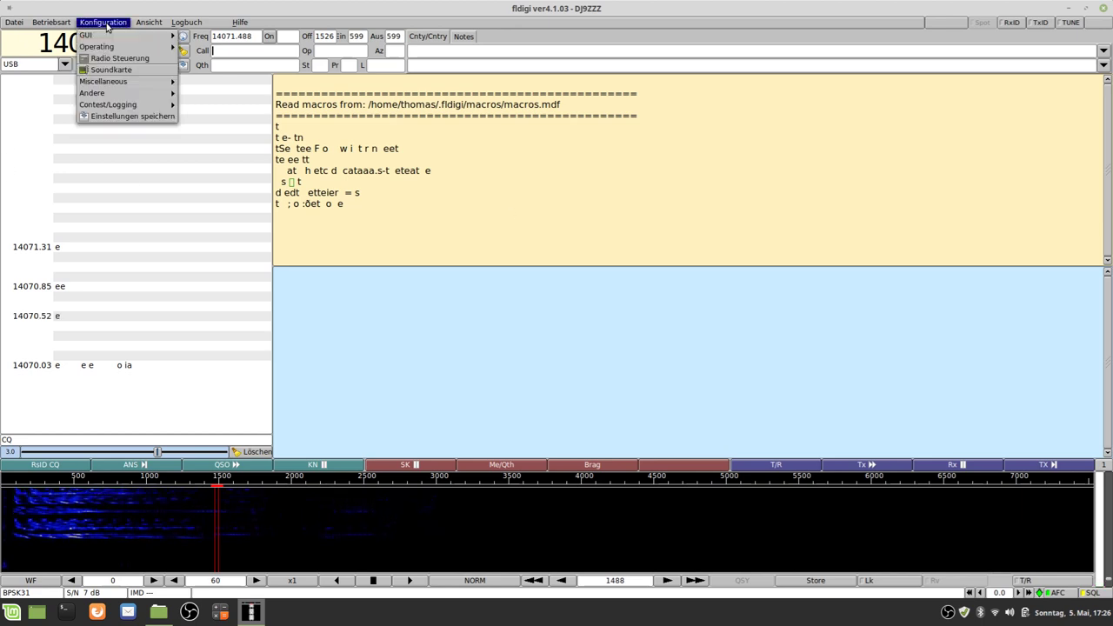
mouse_move(107, 35)
left_click(205, 48)
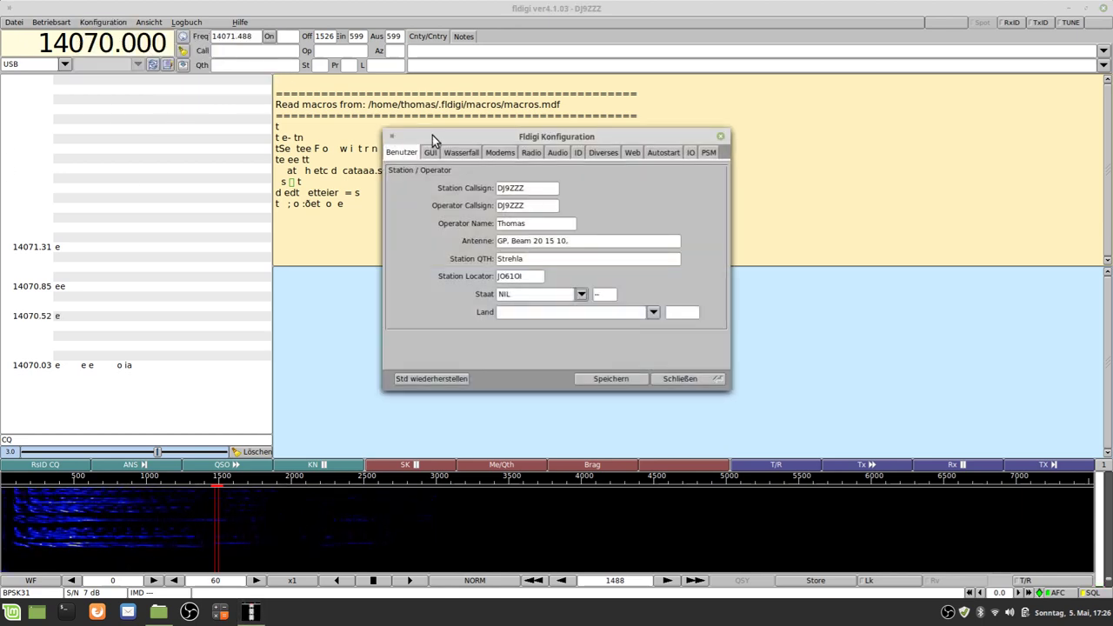
left_click(653, 312)
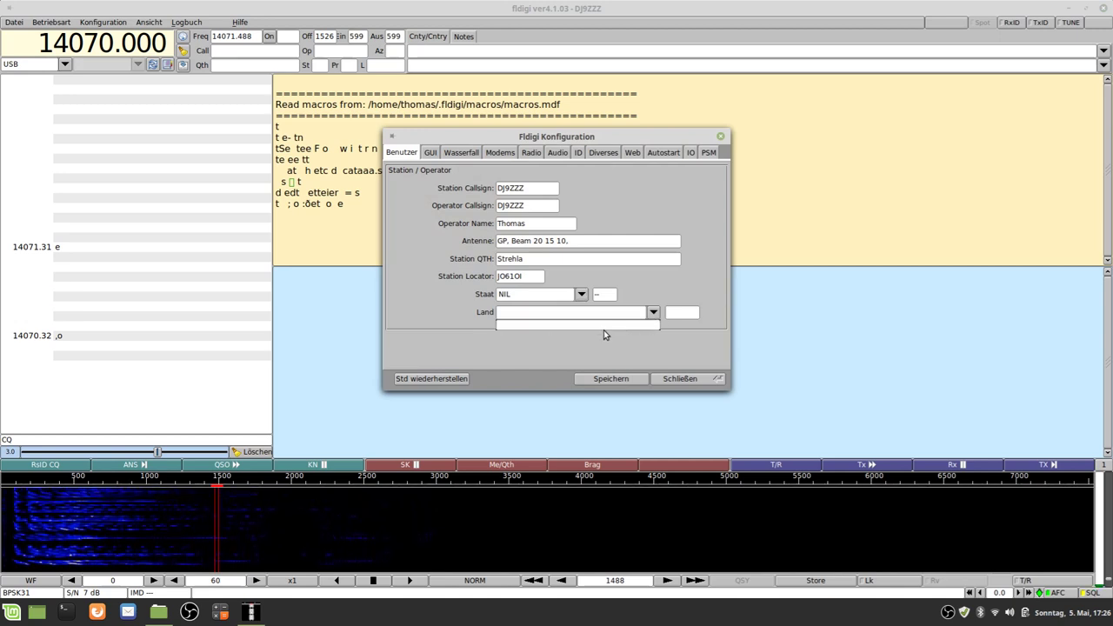
left_click(592, 360)
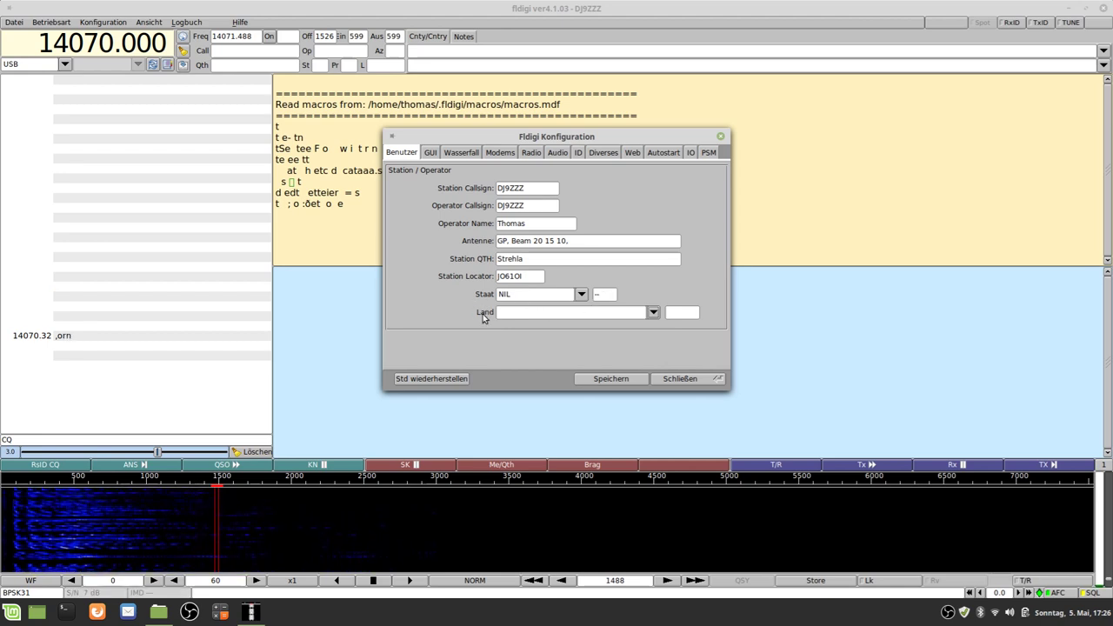
- Set the operator's Staat to Alabama and view the Land choices for that state
left_click(580, 296)
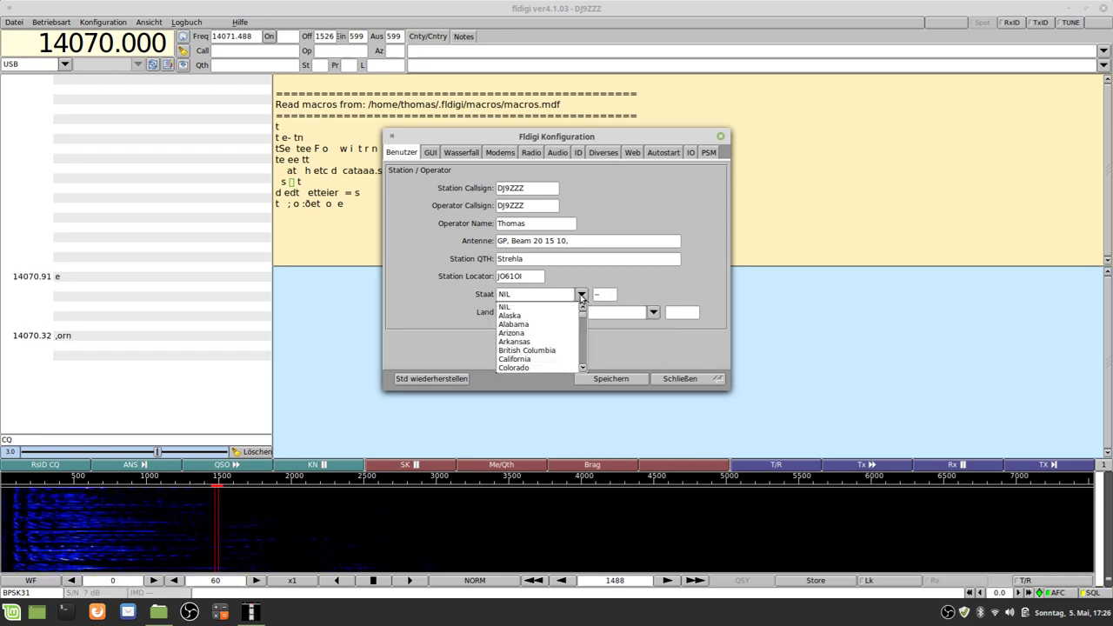
left_click(510, 325)
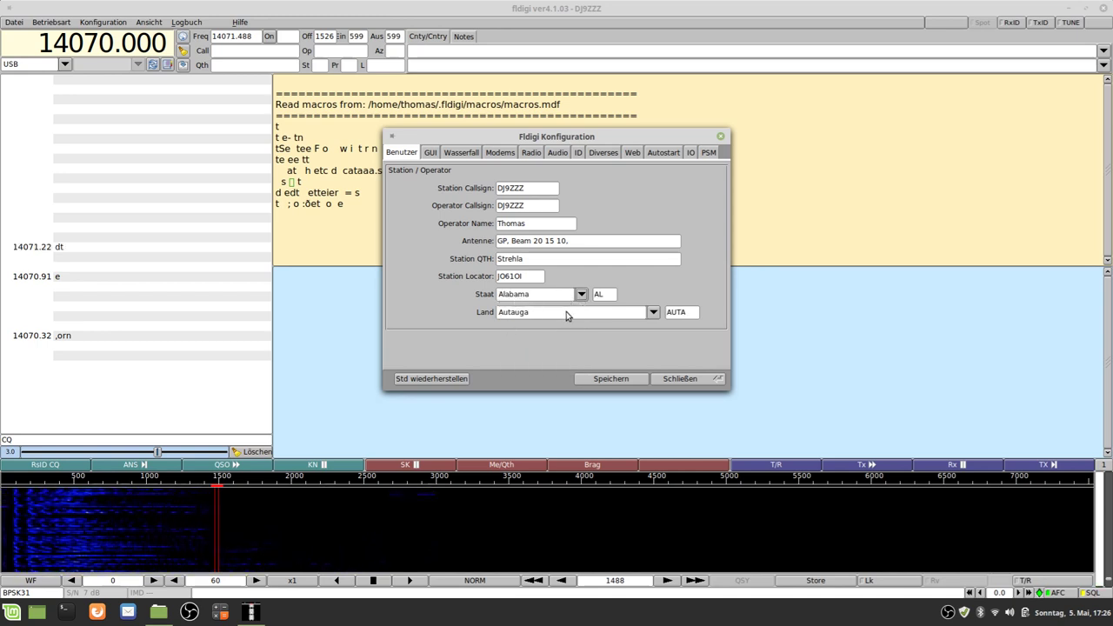
left_click(653, 313)
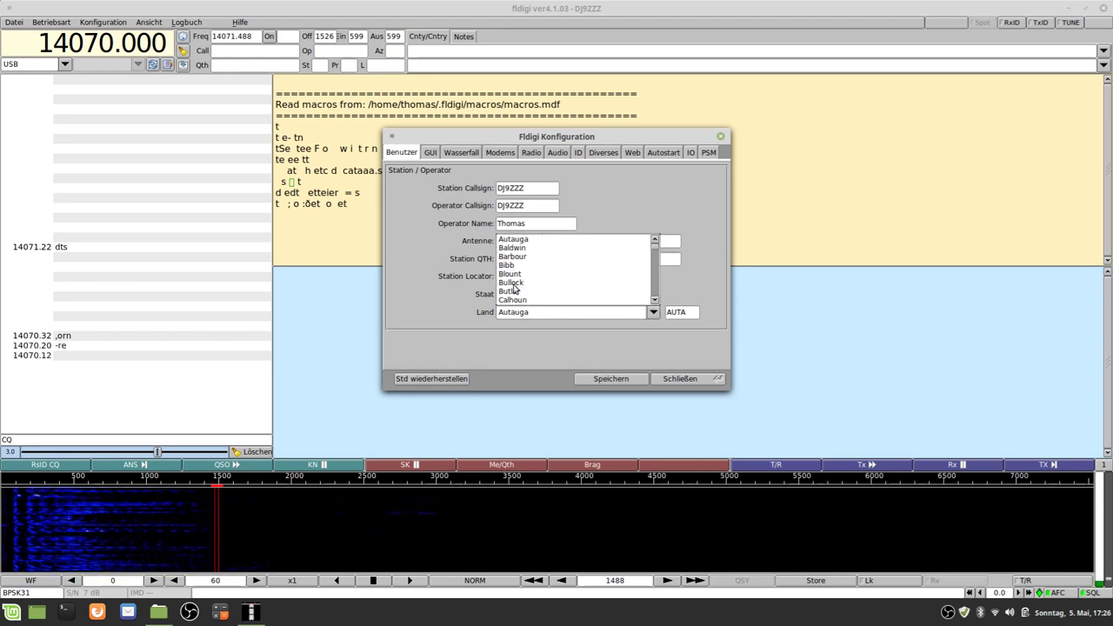
left_click(681, 290)
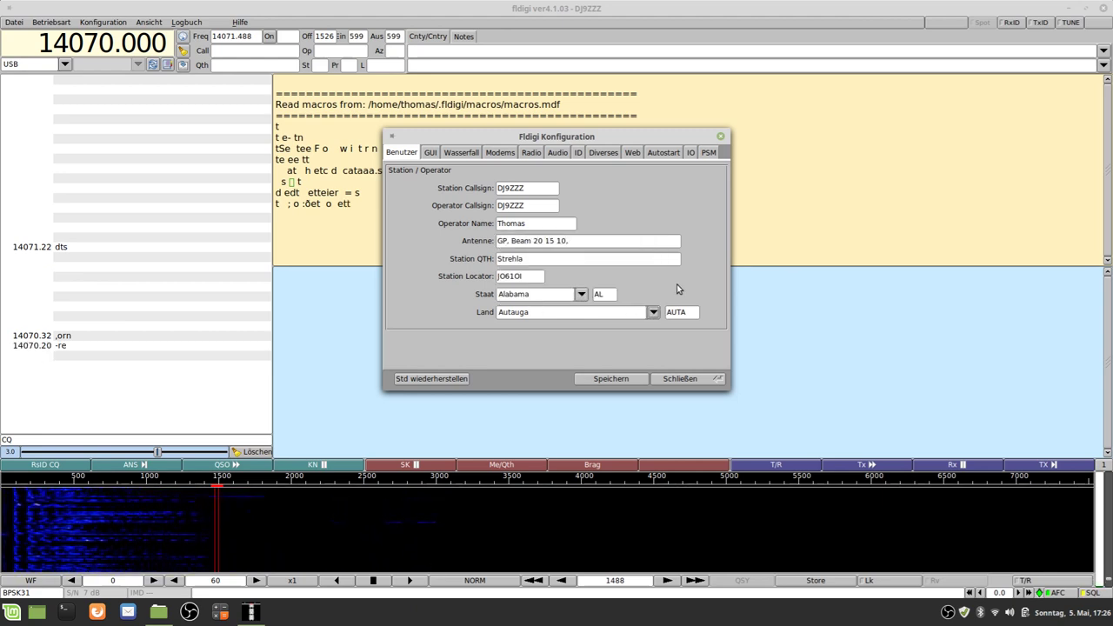
- Set Staat to NIL and save the station and operator configuration
left_click(581, 295)
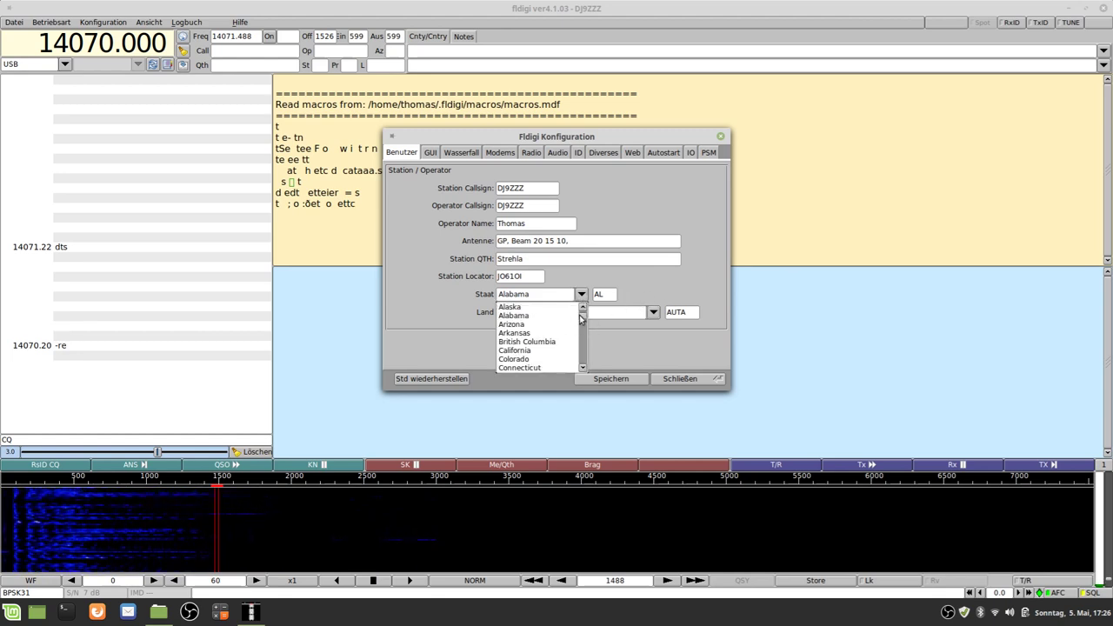
scroll(580, 318, "up", 2)
left_click(535, 307)
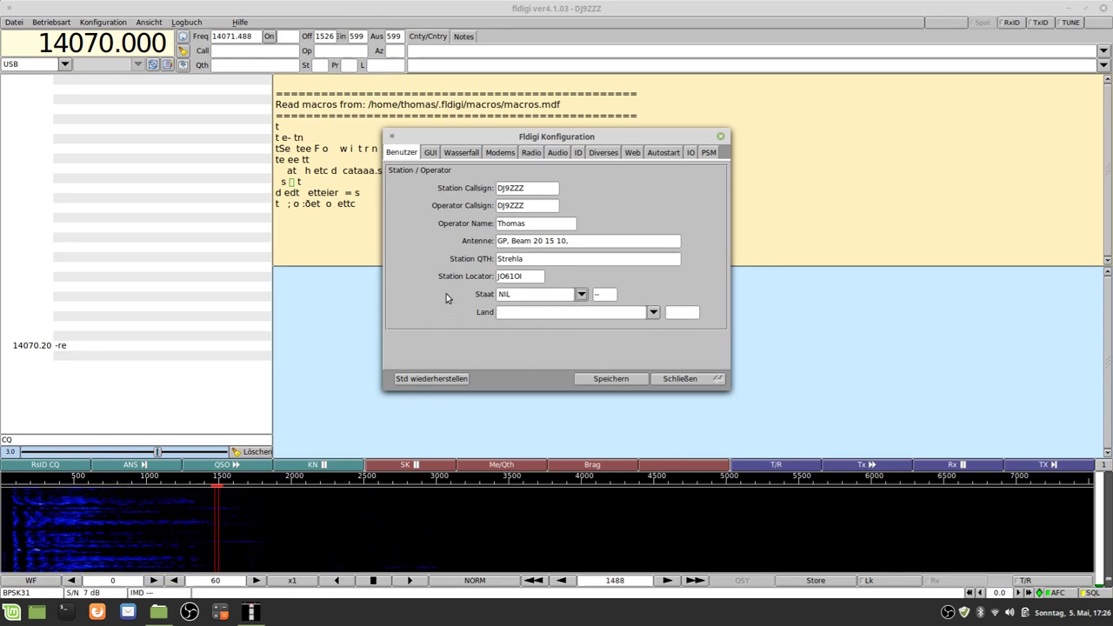
left_click(611, 379)
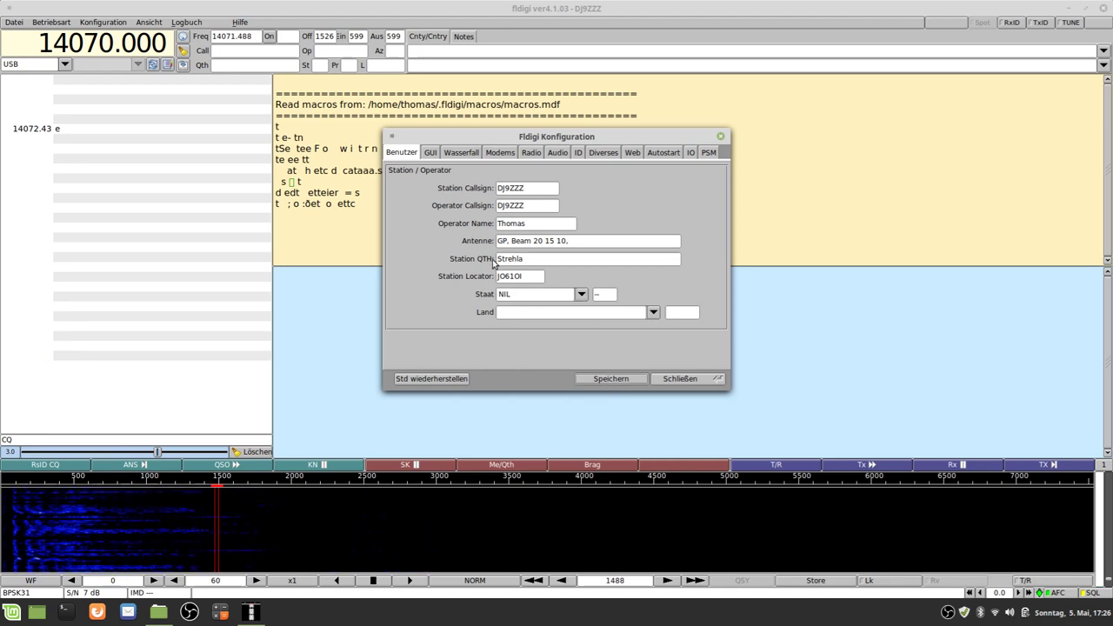
- View the GUI configuration for macros, QSO logging and contests
left_click(429, 155)
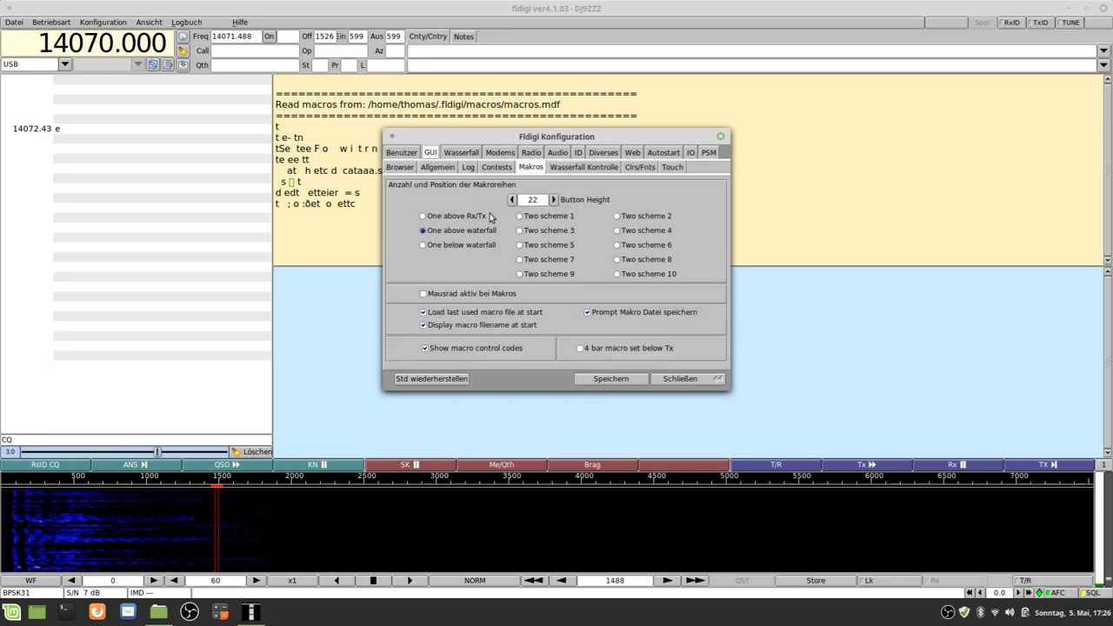
left_click(466, 168)
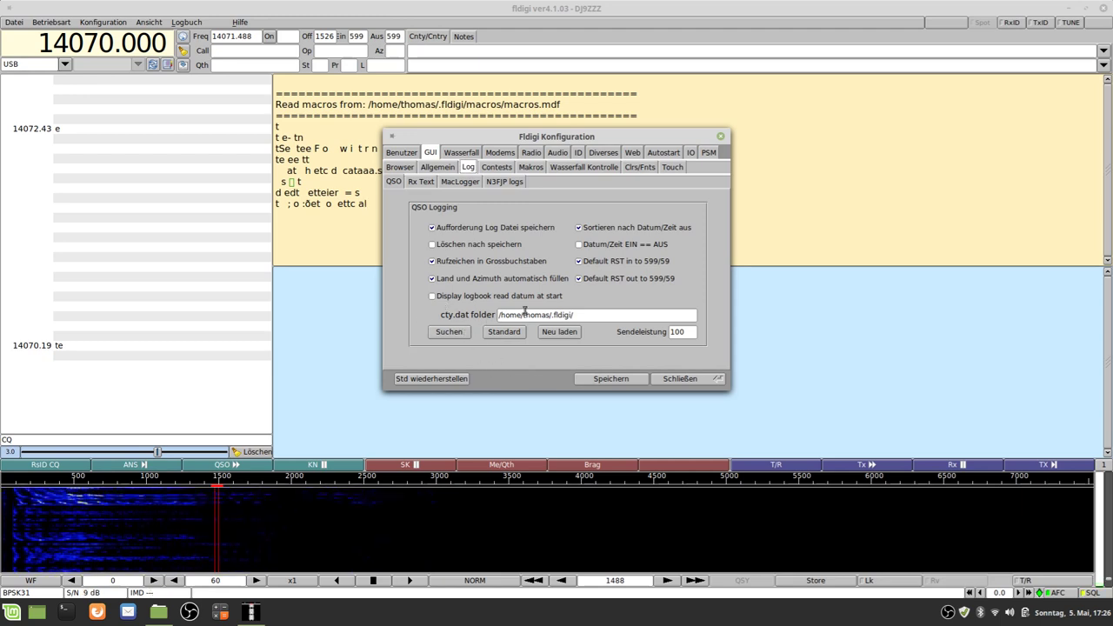
left_click(509, 170)
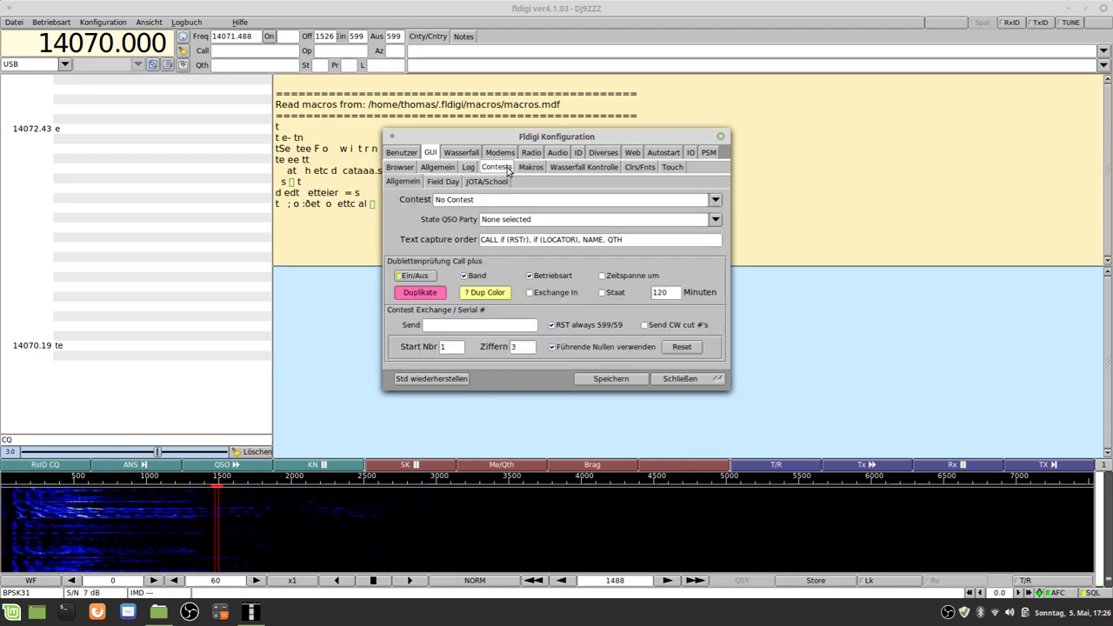
- Set the contest to ARRL Jamboree on the Air and inspect the log entry fields in the main window
left_click(713, 201)
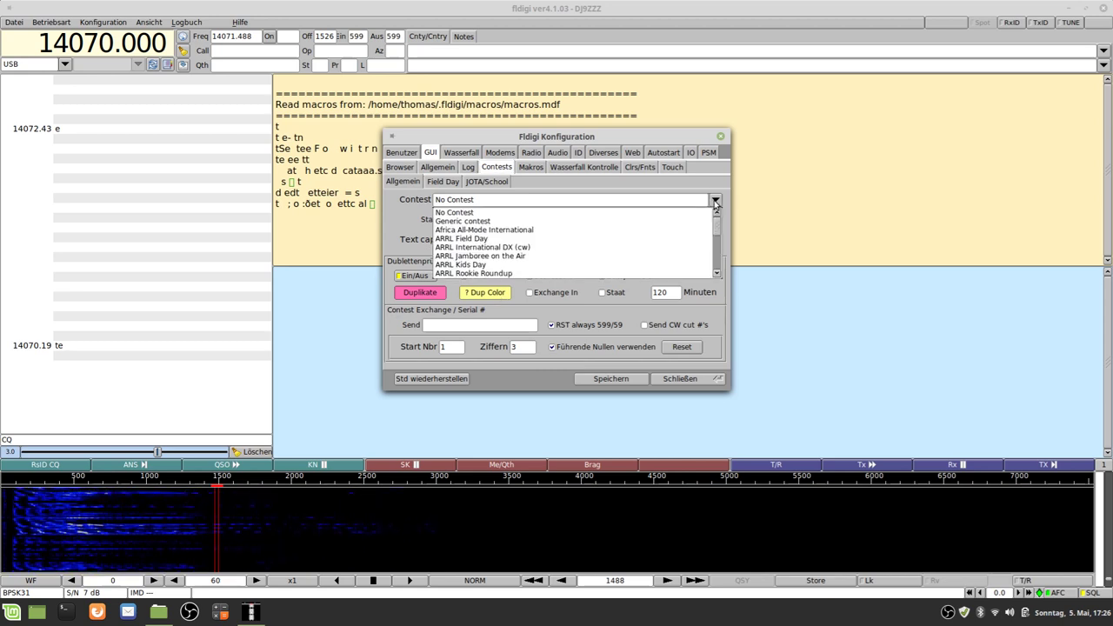
left_click(478, 256)
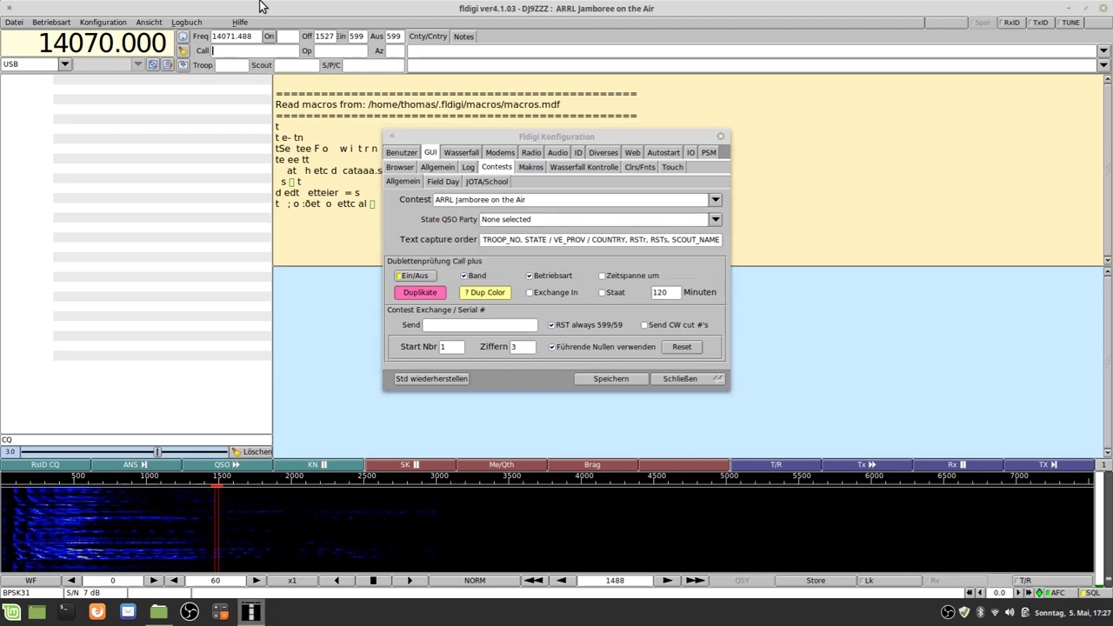
left_click(226, 50)
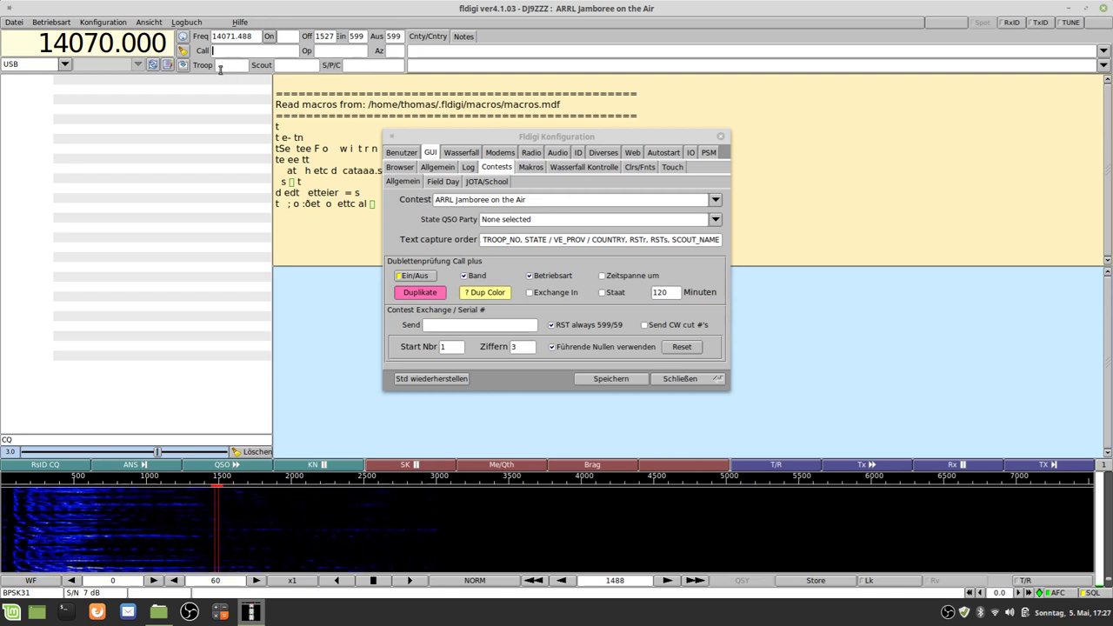
- Change the contest type to Generic contest in the configuration
left_click(501, 203)
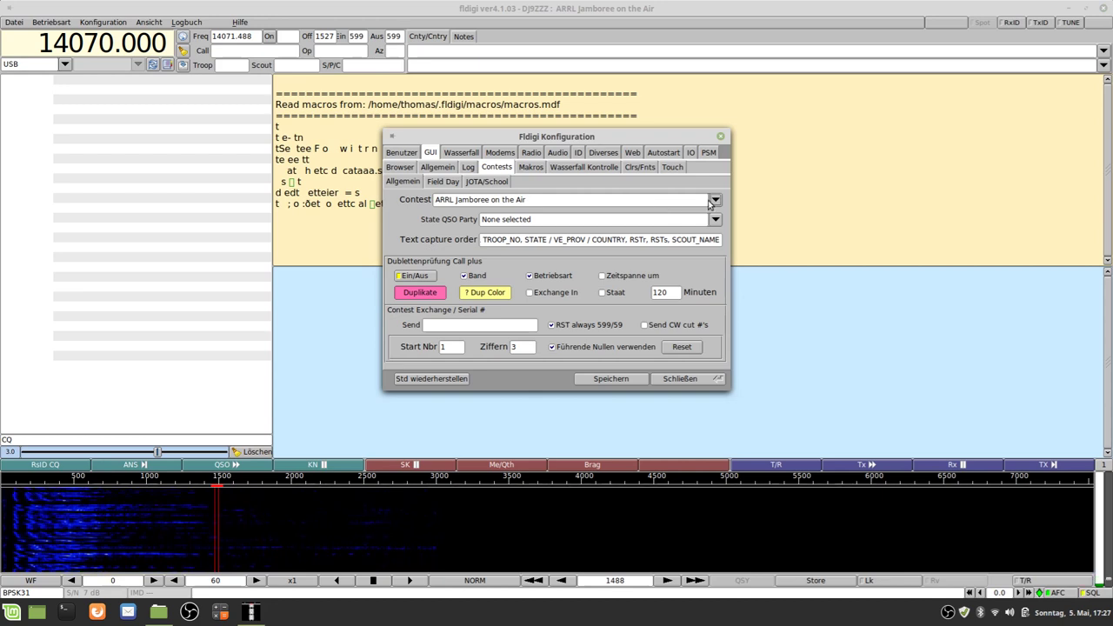
left_click(714, 200)
scroll(584, 244, "up", 2)
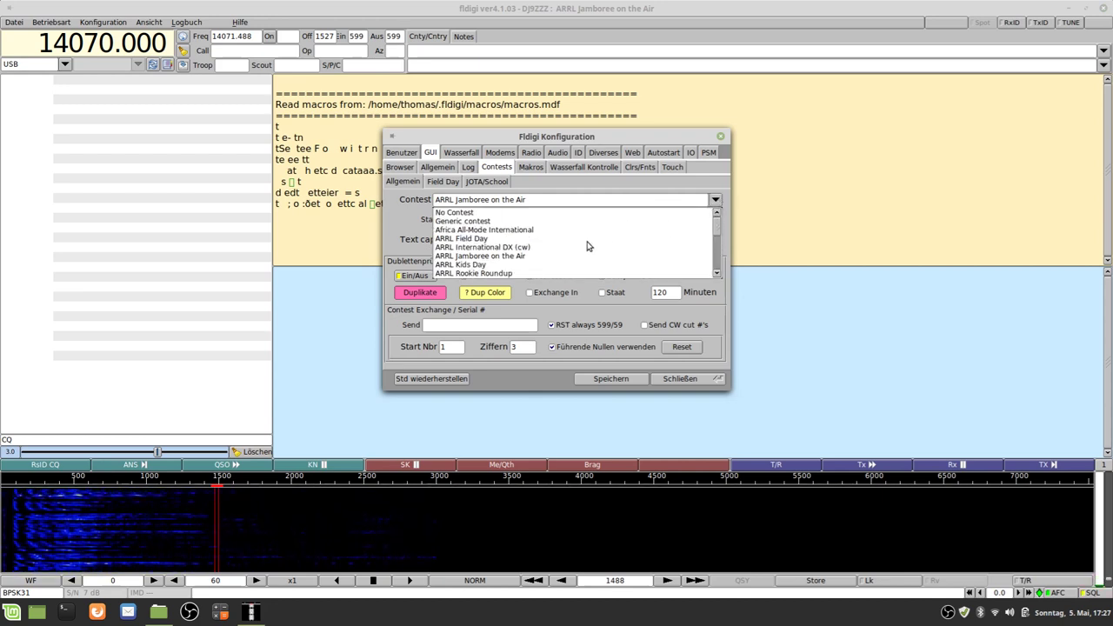
left_click(450, 221)
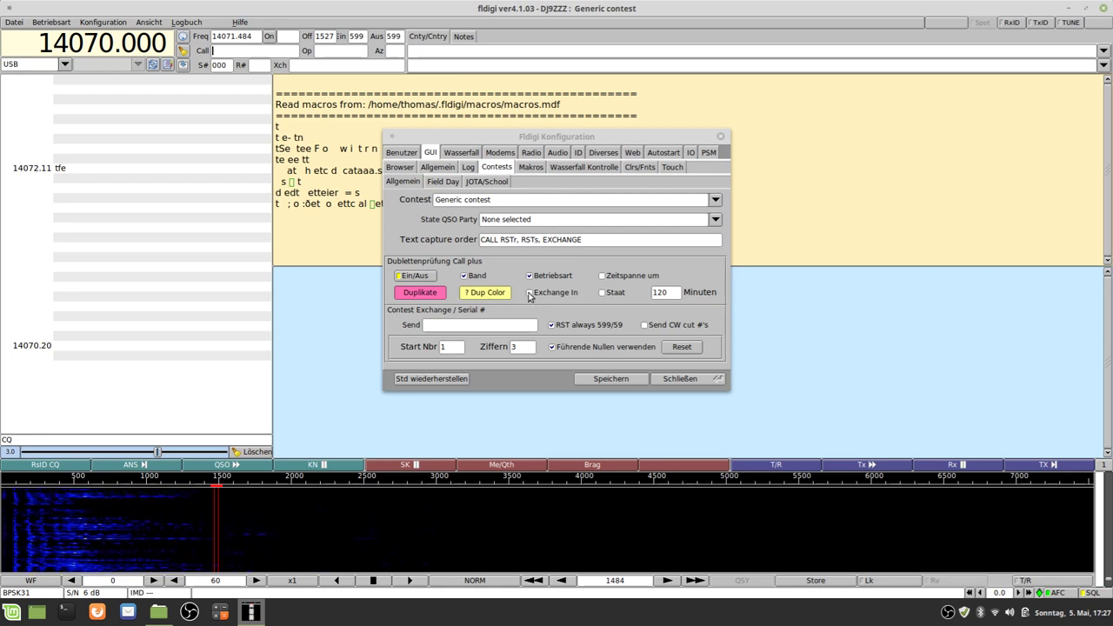
left_click(587, 207)
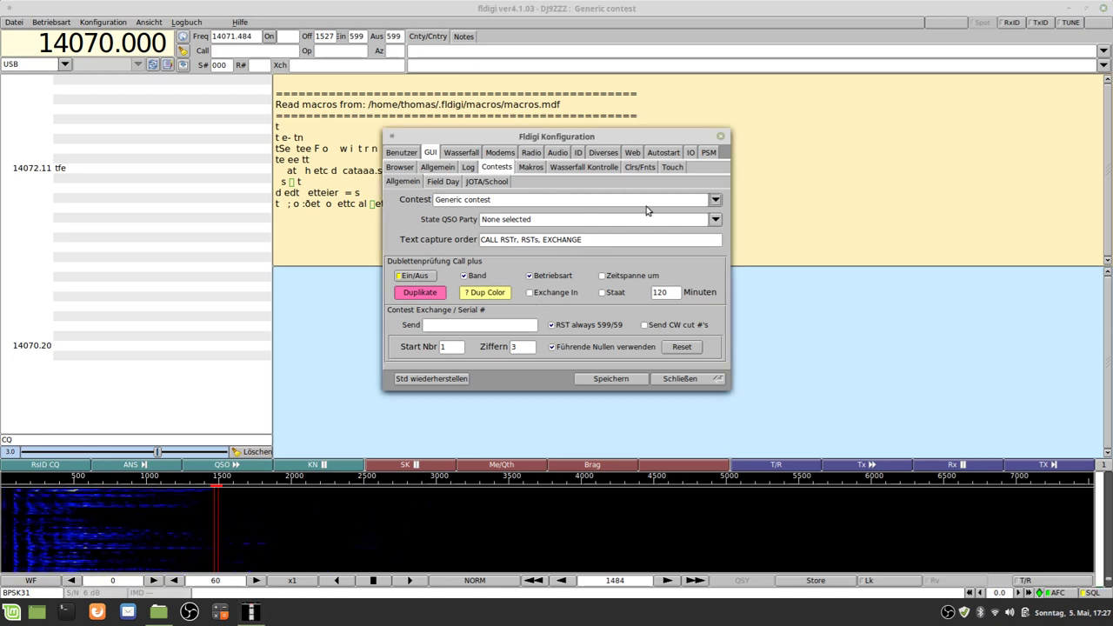
- Switch the contest to No Contest and back to Generic contest to compare the log entry fields
left_click(714, 200)
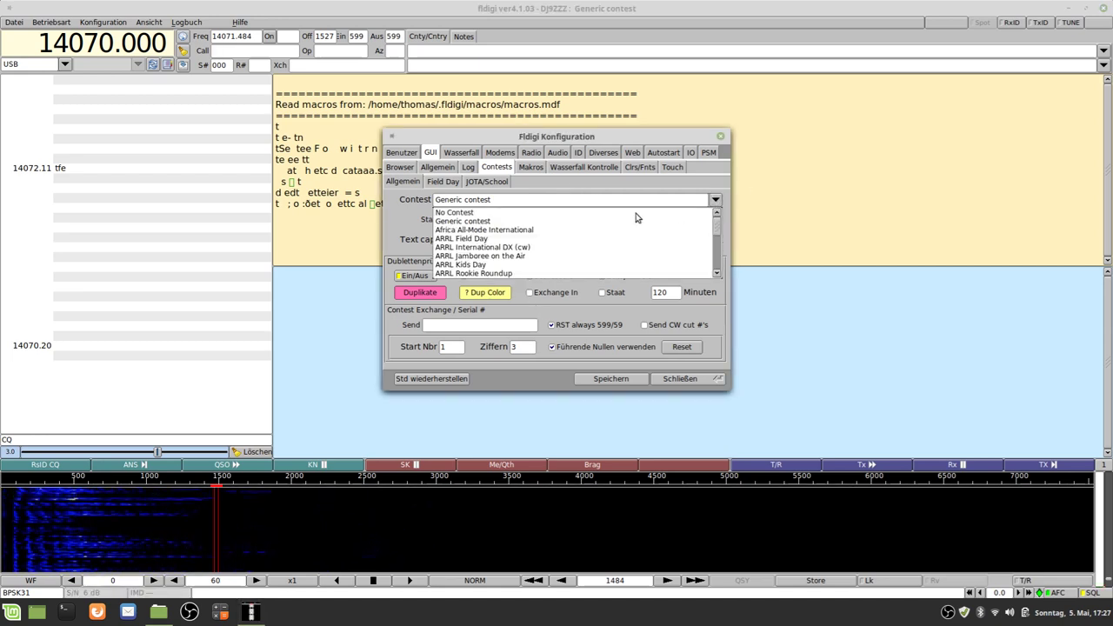
left_click(453, 213)
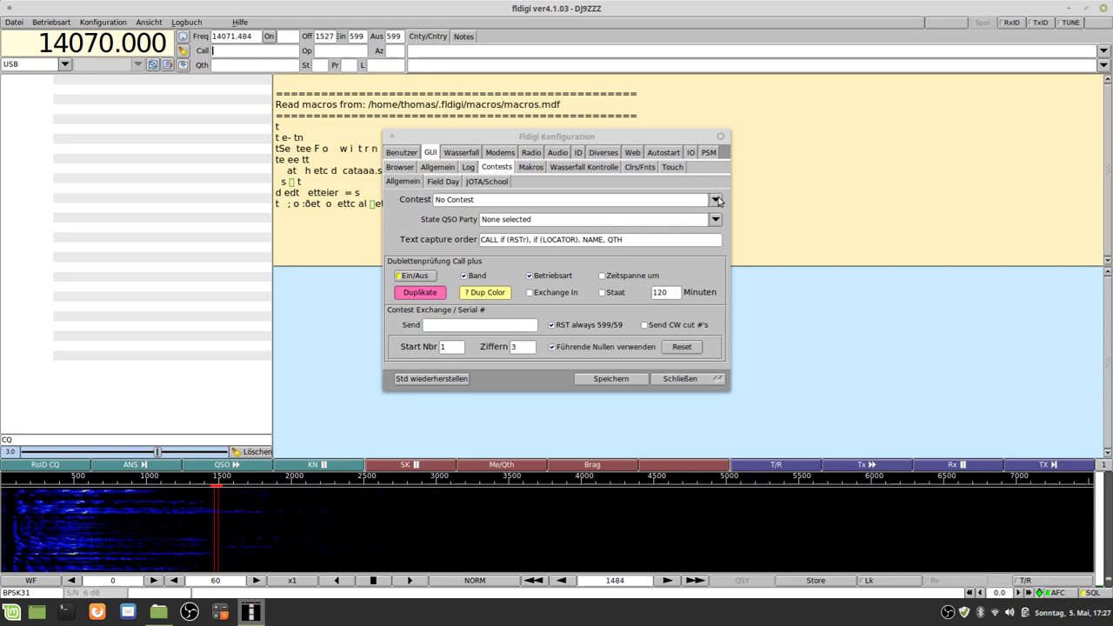
left_click(715, 200)
left_click(481, 221)
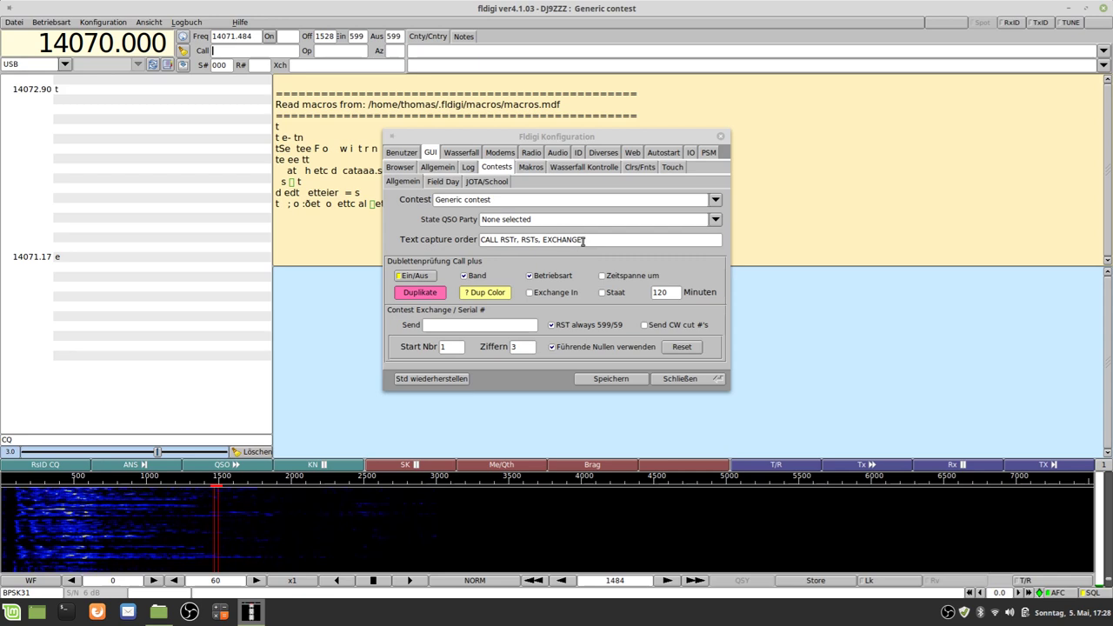
- Move the configuration window aside and examine the duplicate check and contest exchange settings
left_click_drag(594, 136, 823, 128)
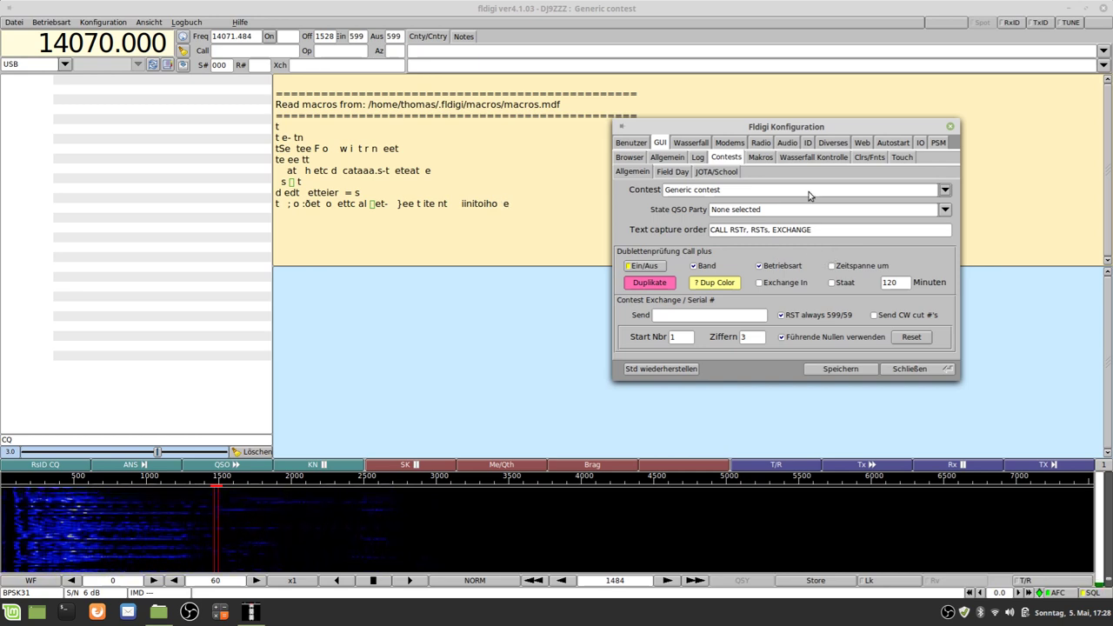
left_click(651, 269)
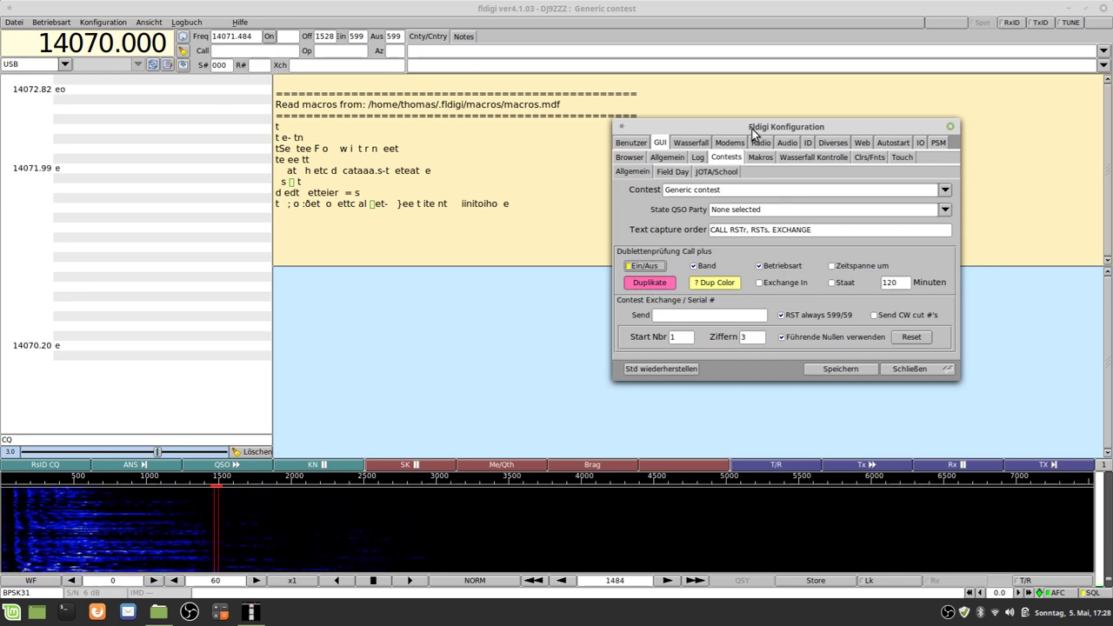
left_click_drag(749, 128, 675, 128)
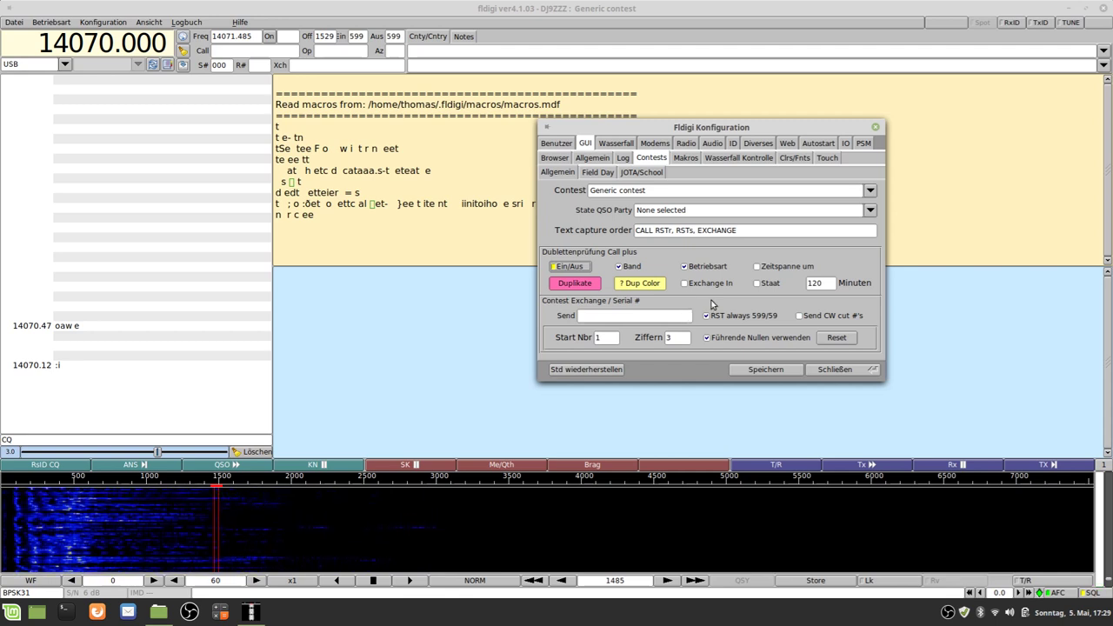
left_click(626, 317)
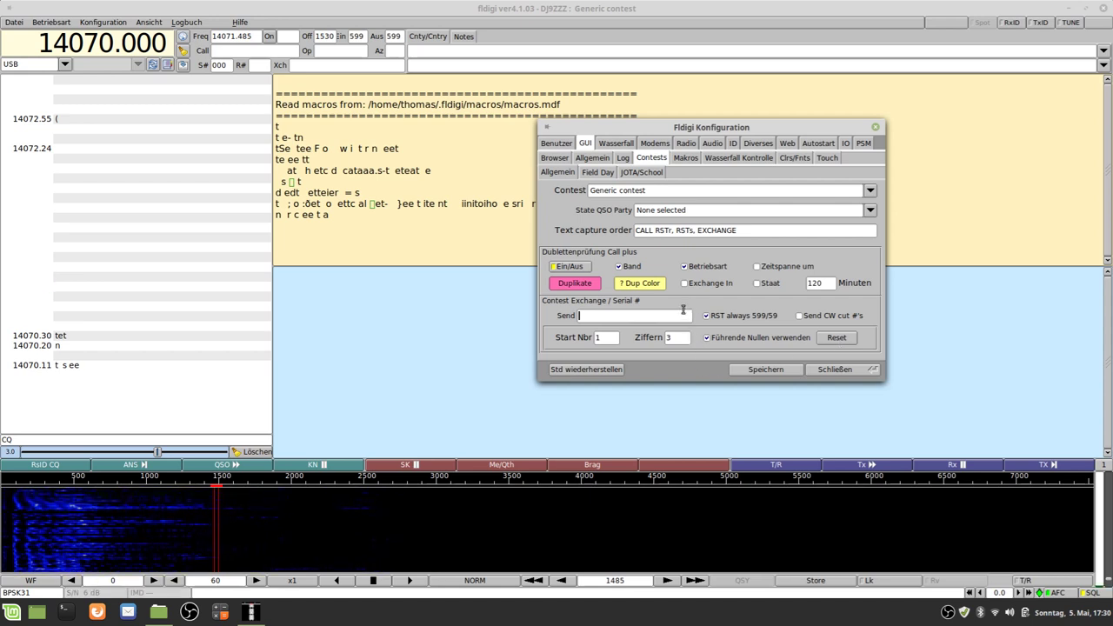
- Set the contest to No Contest and view the Field Day and JOTA/School settings
left_click(870, 190)
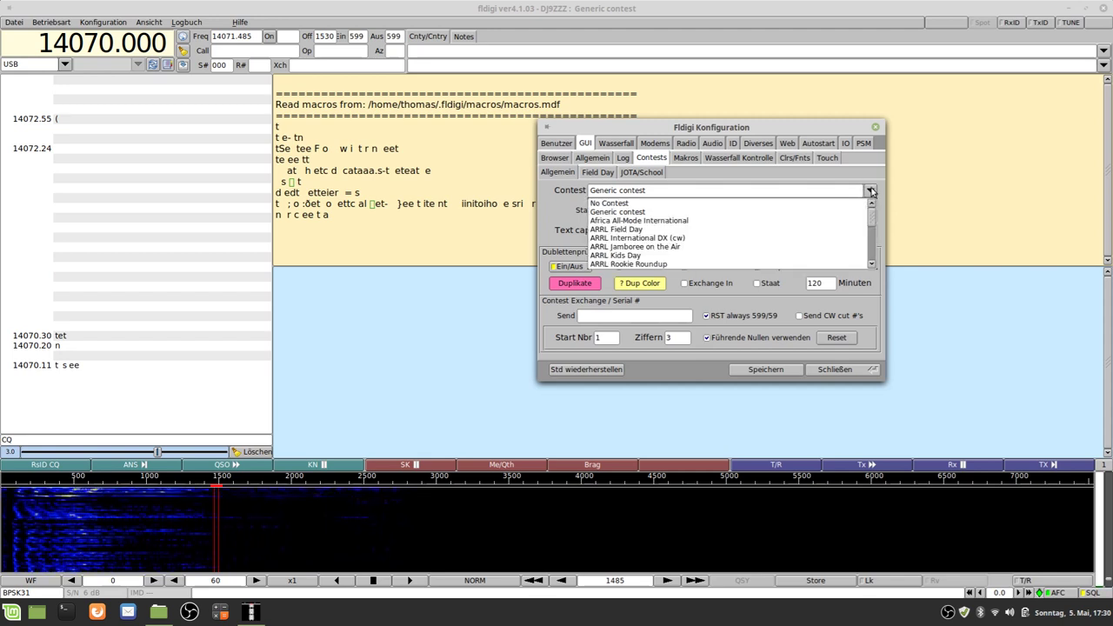
left_click(621, 205)
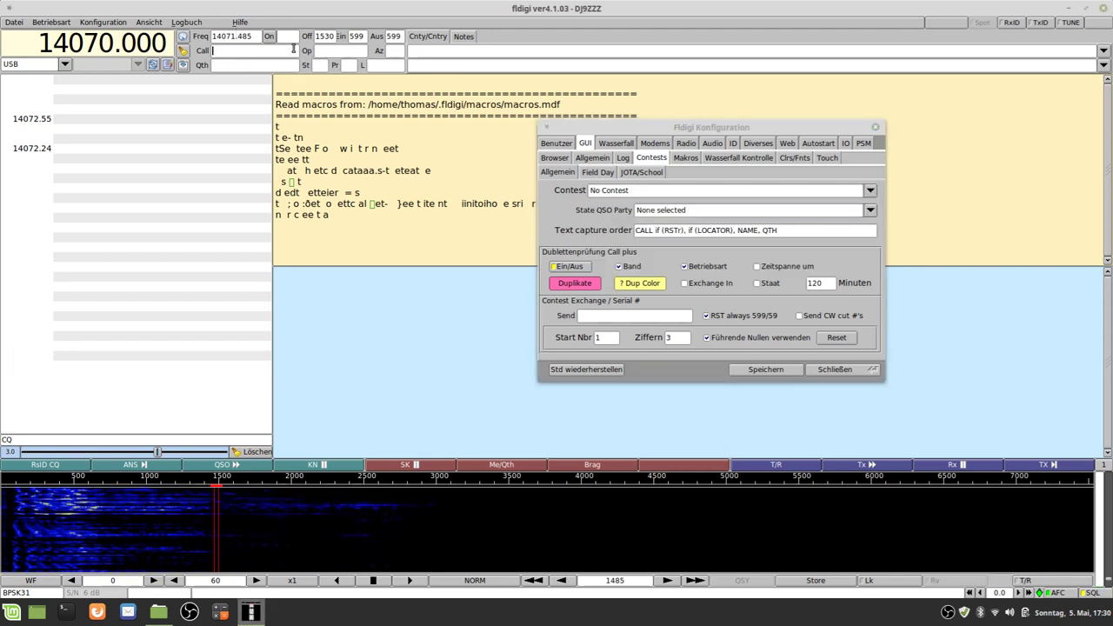
left_click(598, 173)
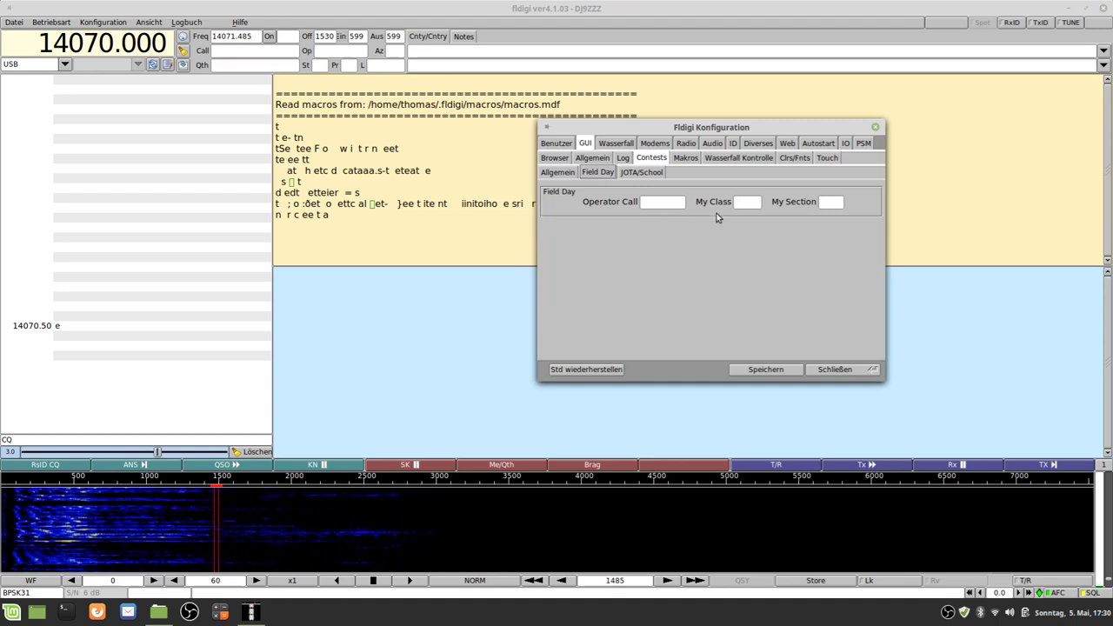
left_click(633, 172)
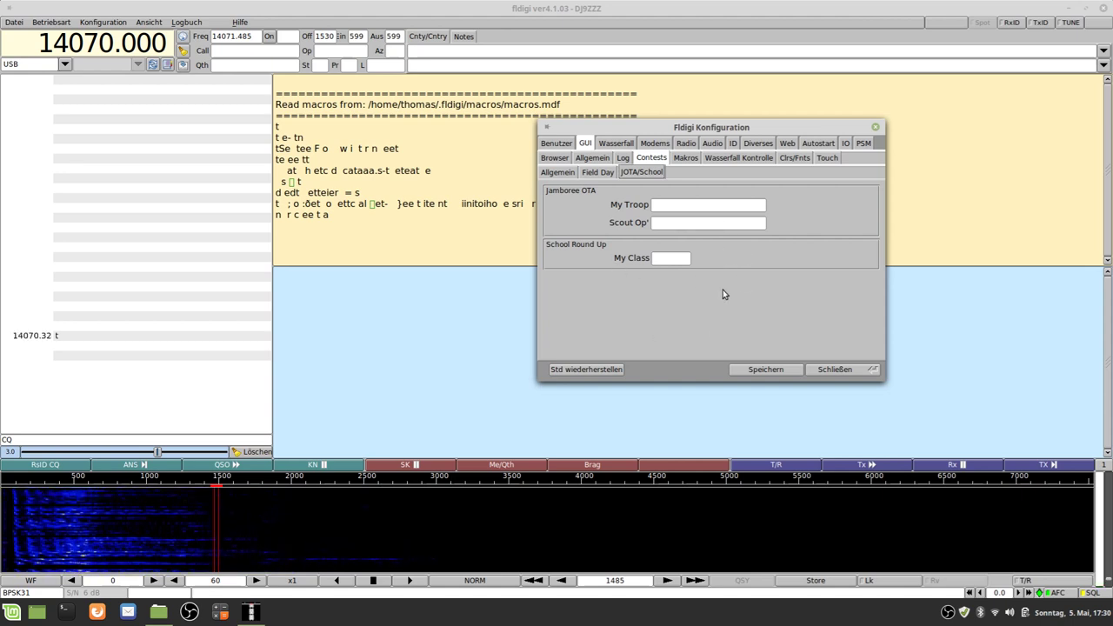
- Set the button height of the macro rows to 27
left_click(685, 159)
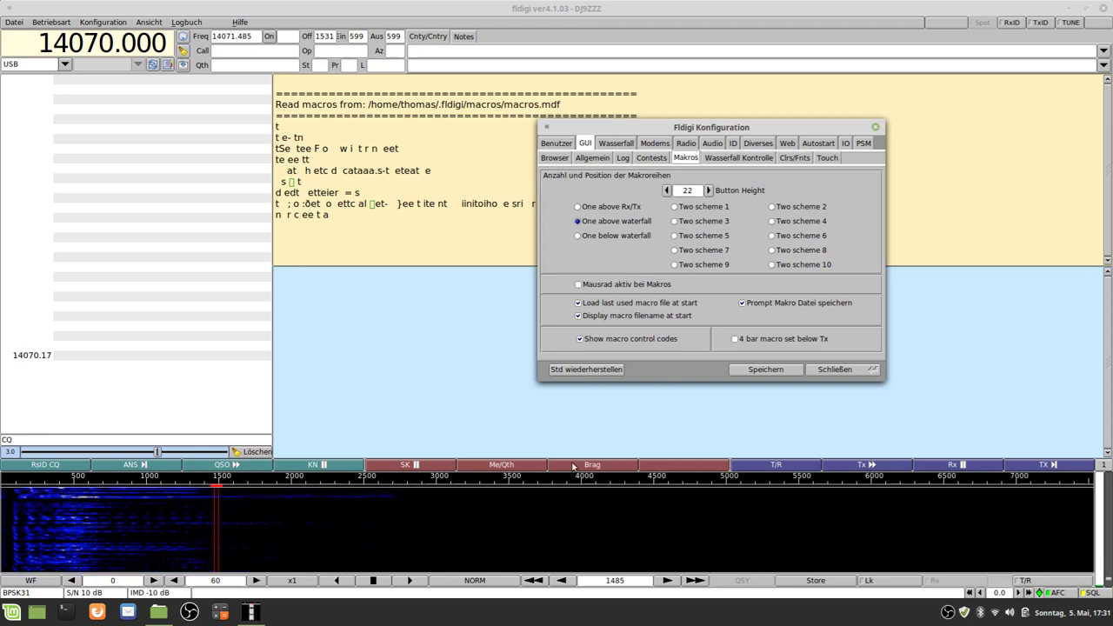
left_click(710, 191)
left_click(709, 190)
left_click(709, 190)
left_click(709, 191)
left_click(709, 191)
left_click(710, 190)
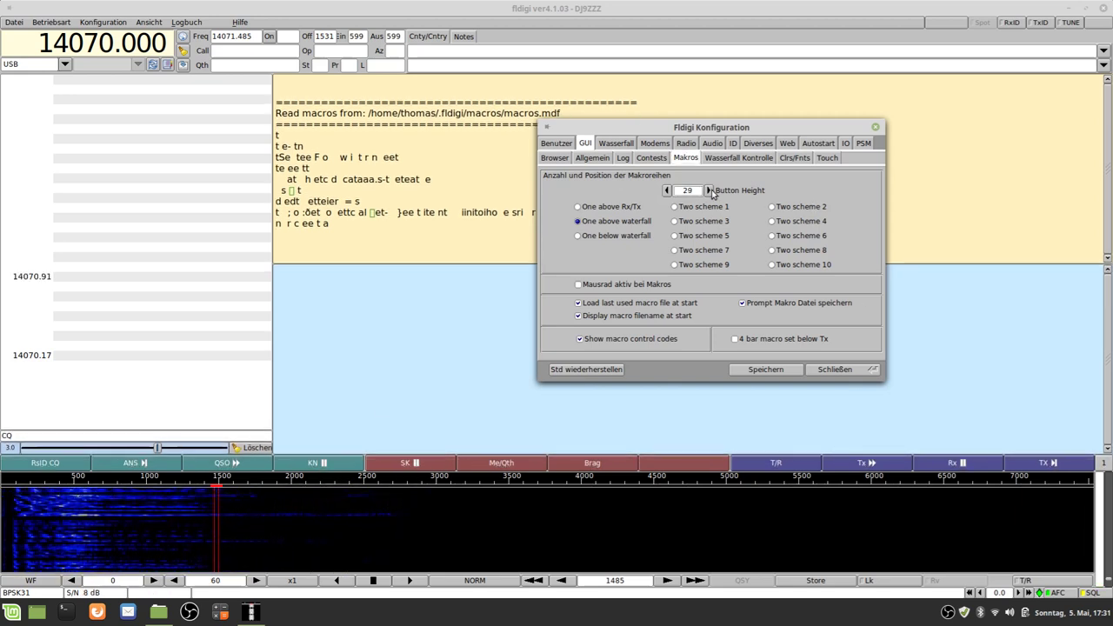
left_click(709, 190)
left_click(668, 191)
left_click(667, 191)
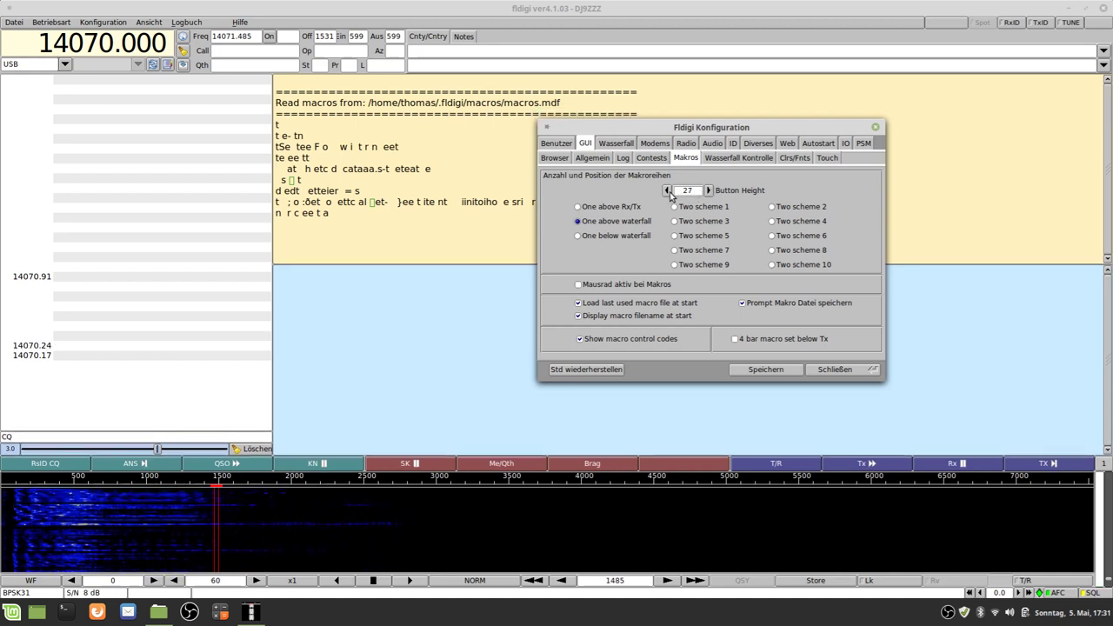
- Set the macro button height to 26 and compare the single macro row above Rx/Tx and above the waterfall
left_click(667, 191)
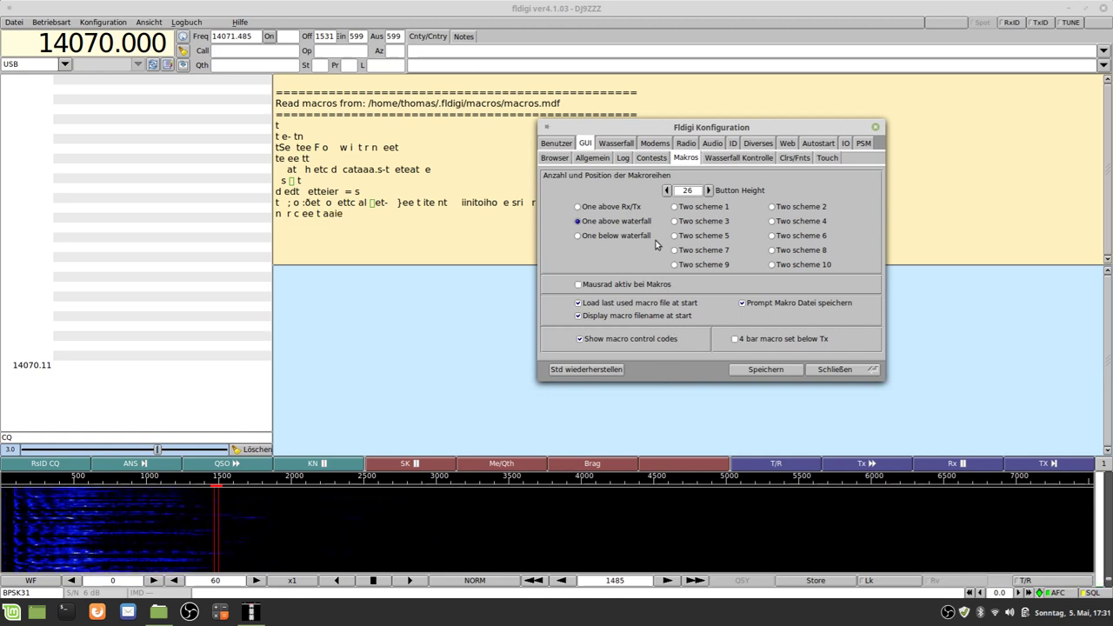
left_click(600, 237)
left_click(603, 208)
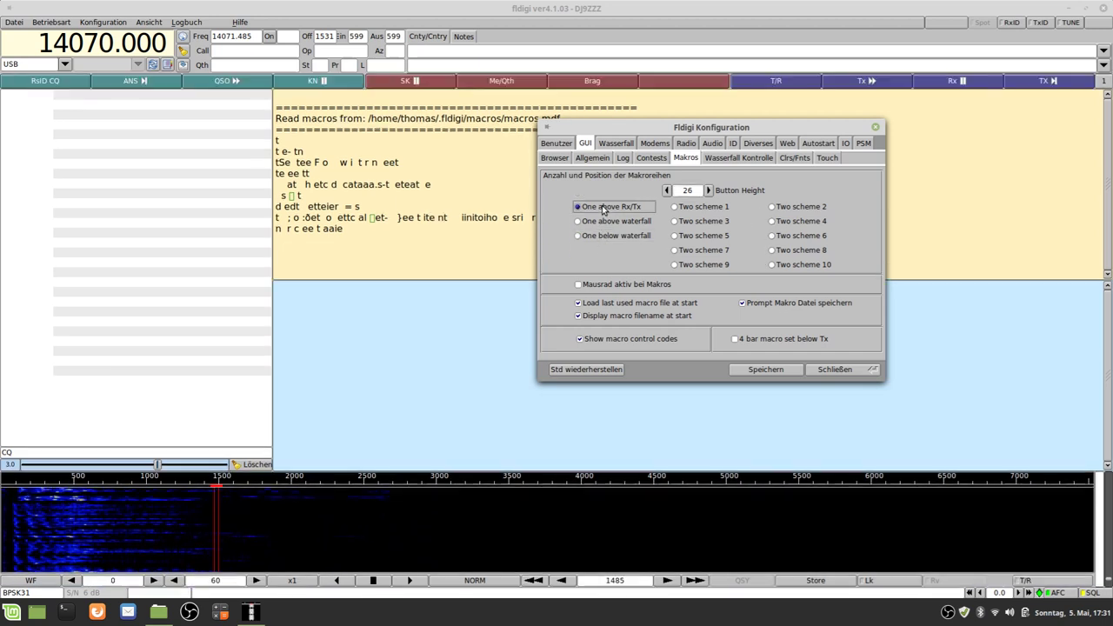
left_click(603, 222)
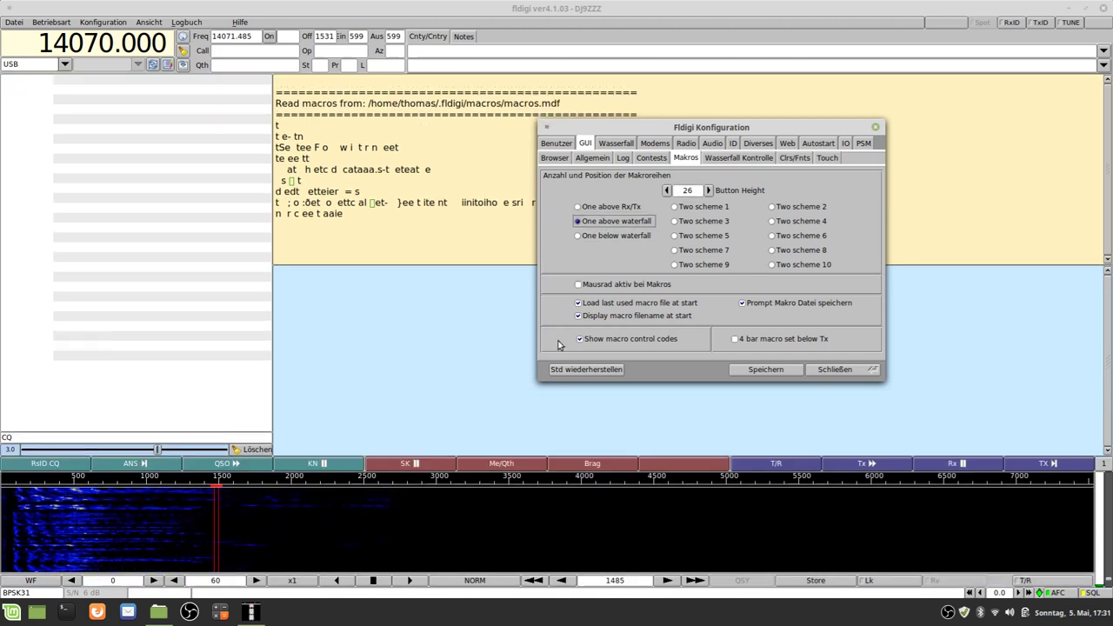
left_click(613, 209)
left_click(614, 223)
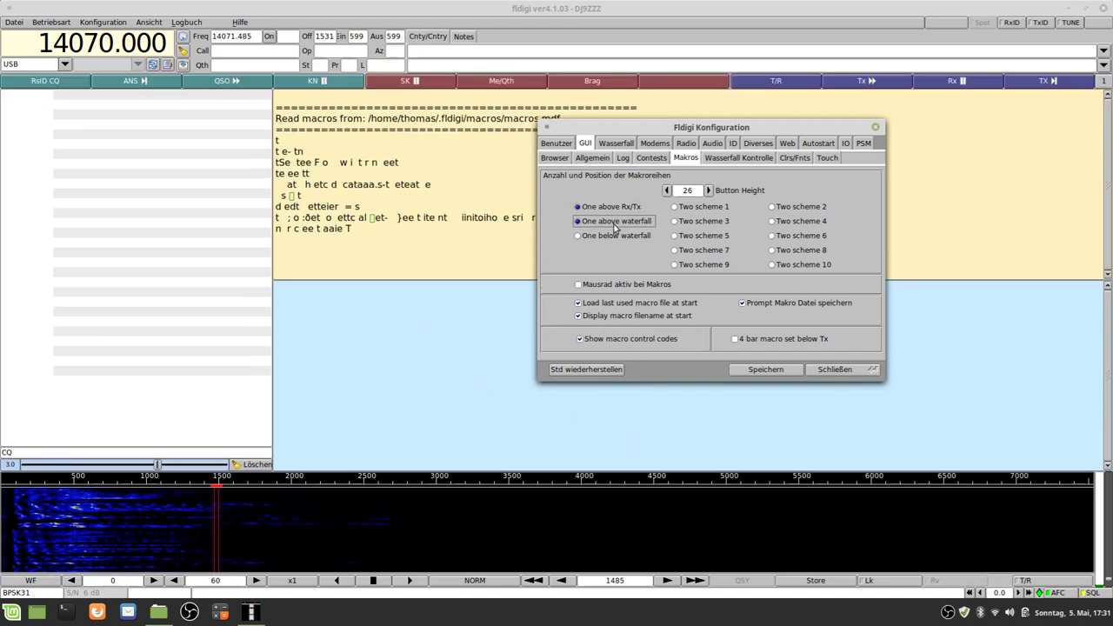
- Arrange the macro rows with Two scheme 4 and cycle the second row through its macro sets
left_click(805, 223)
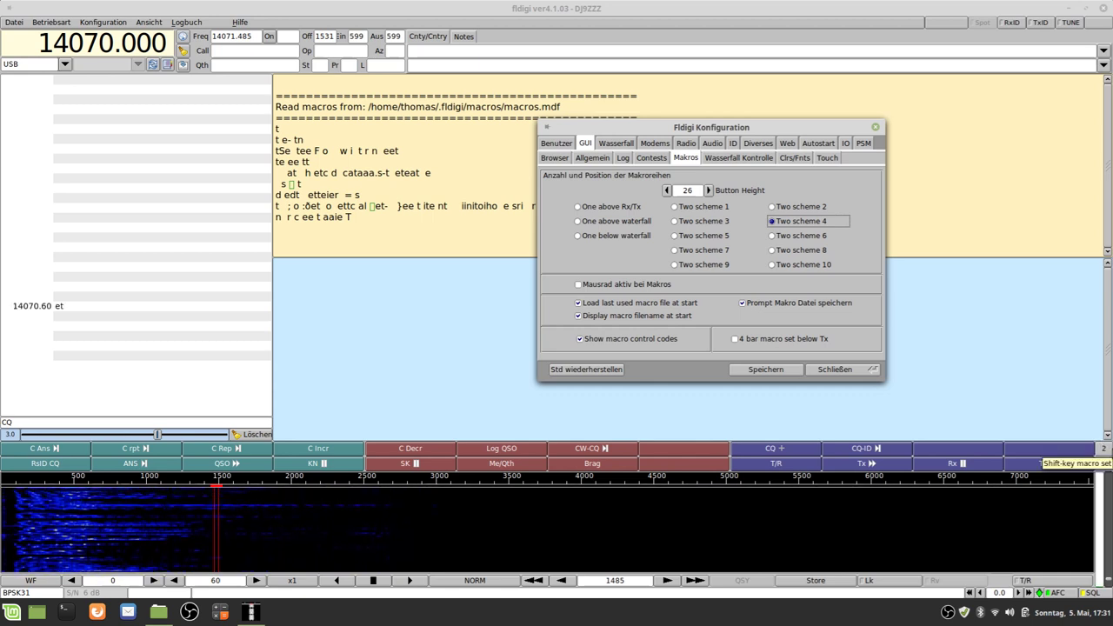
left_click(1104, 449)
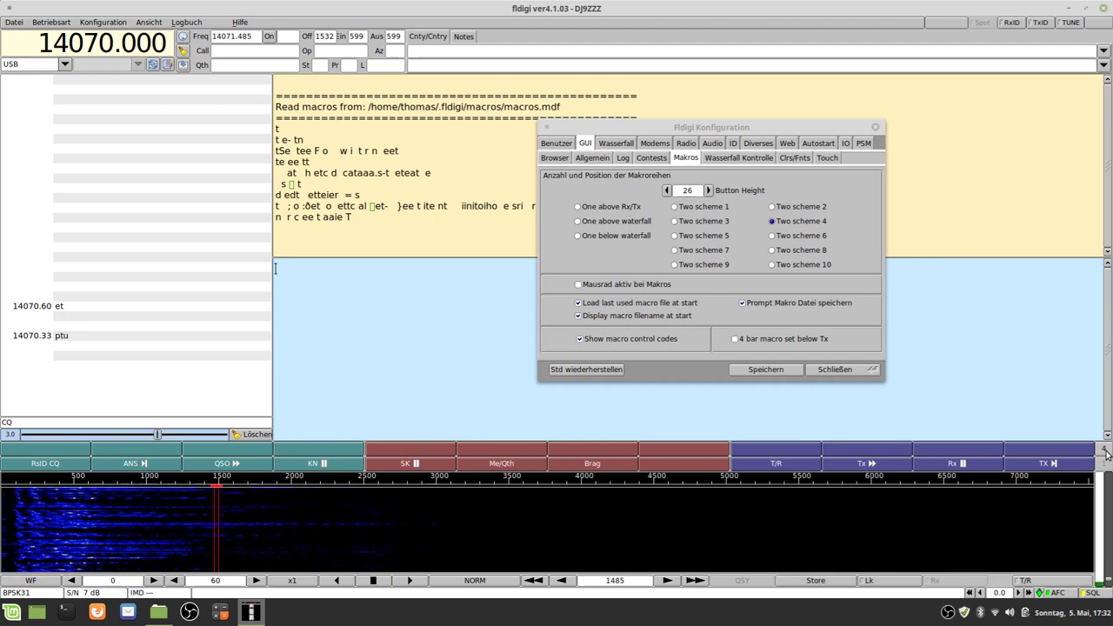
left_click(1104, 450)
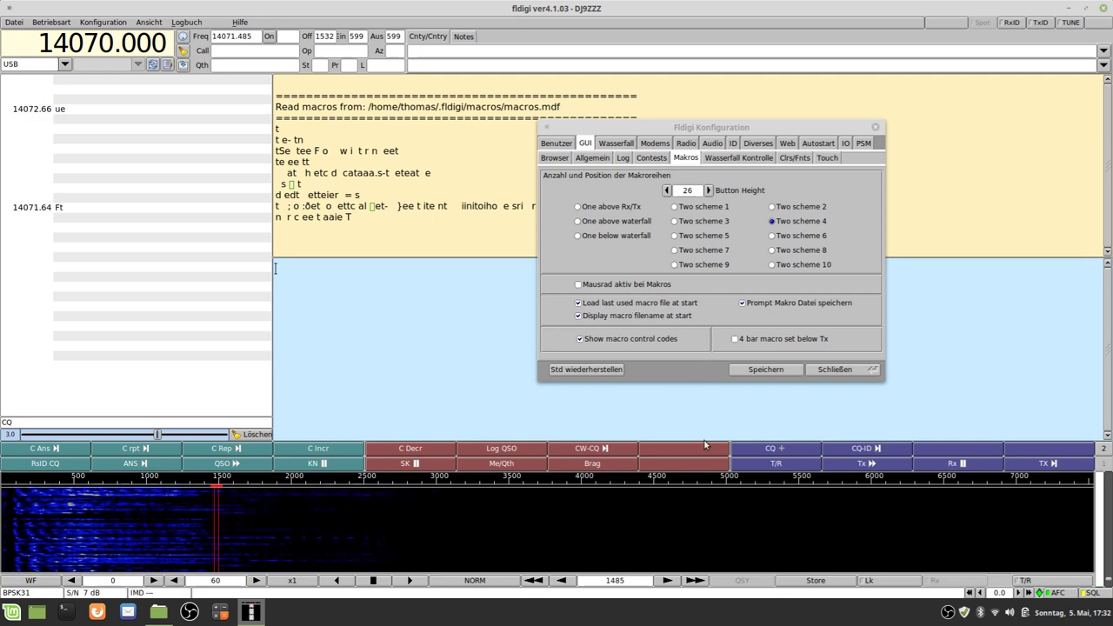
- Enable the mouse wheel for macros, try it by switching the second row's macro sets, and disable it again
left_click(604, 285)
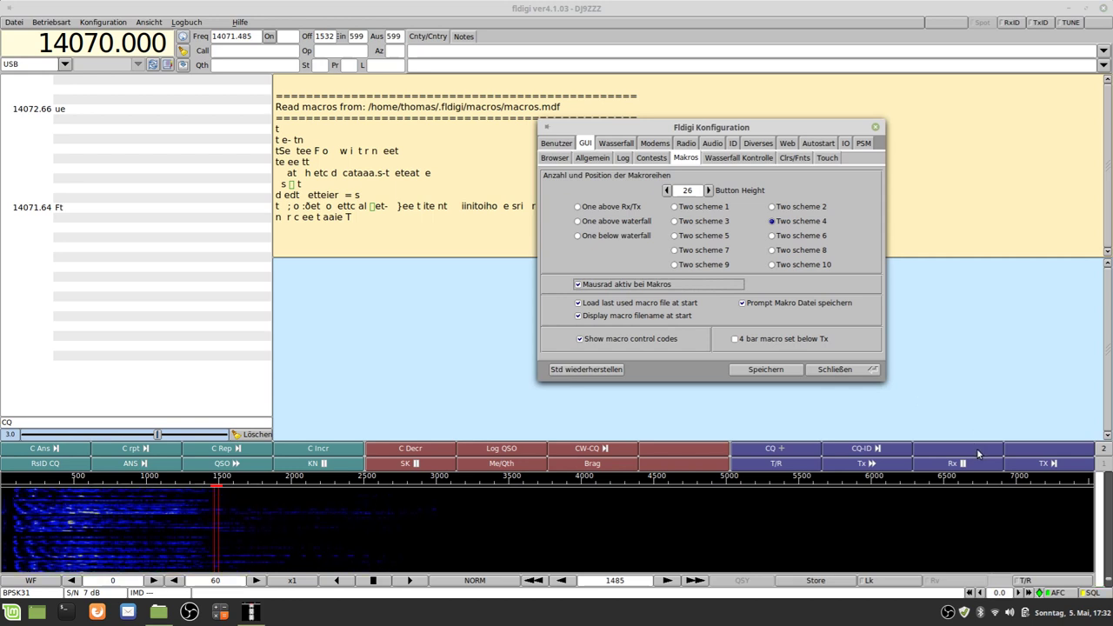
scroll(977, 453, "down", 1)
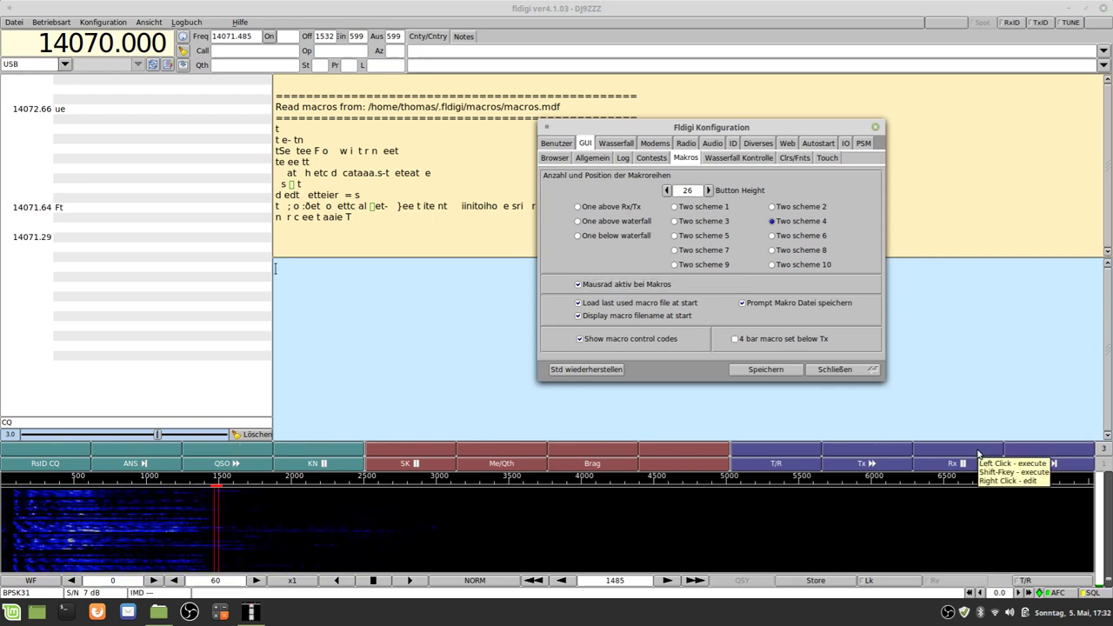
scroll(977, 453, "down", 1)
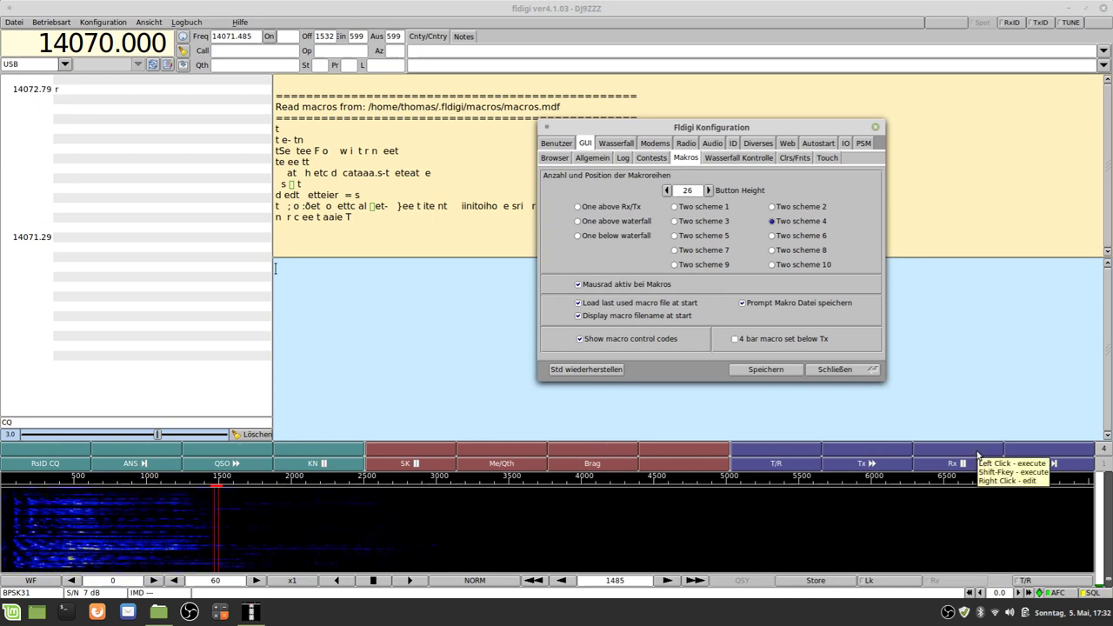
scroll(977, 453, "up", 1)
scroll(977, 452, "down", 1)
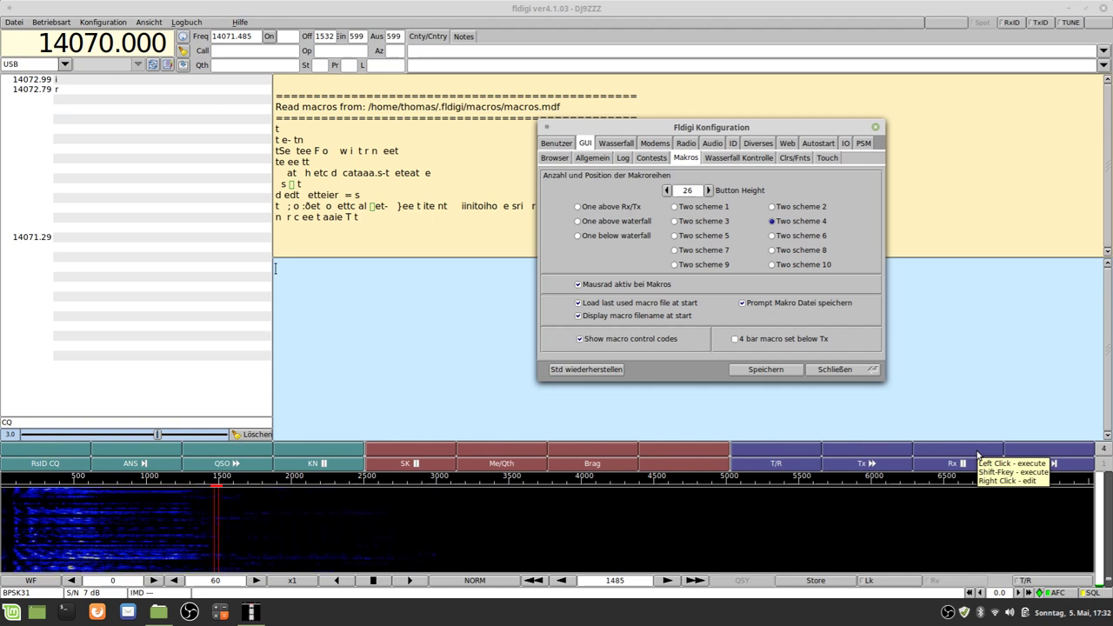
scroll(977, 453, "up", 1)
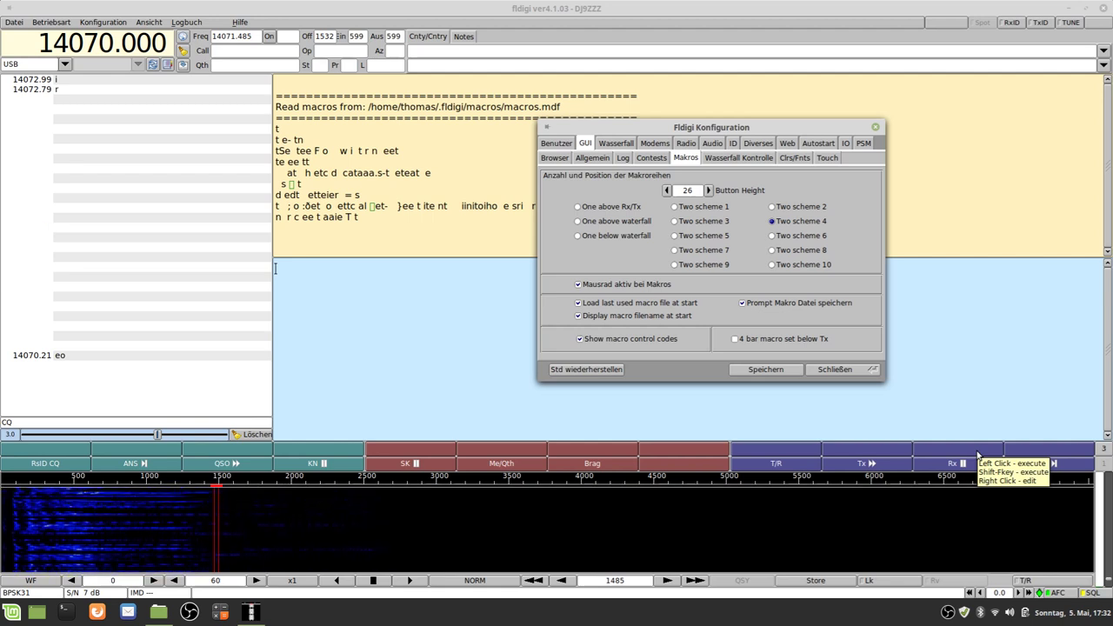
scroll(977, 453, "up", 1)
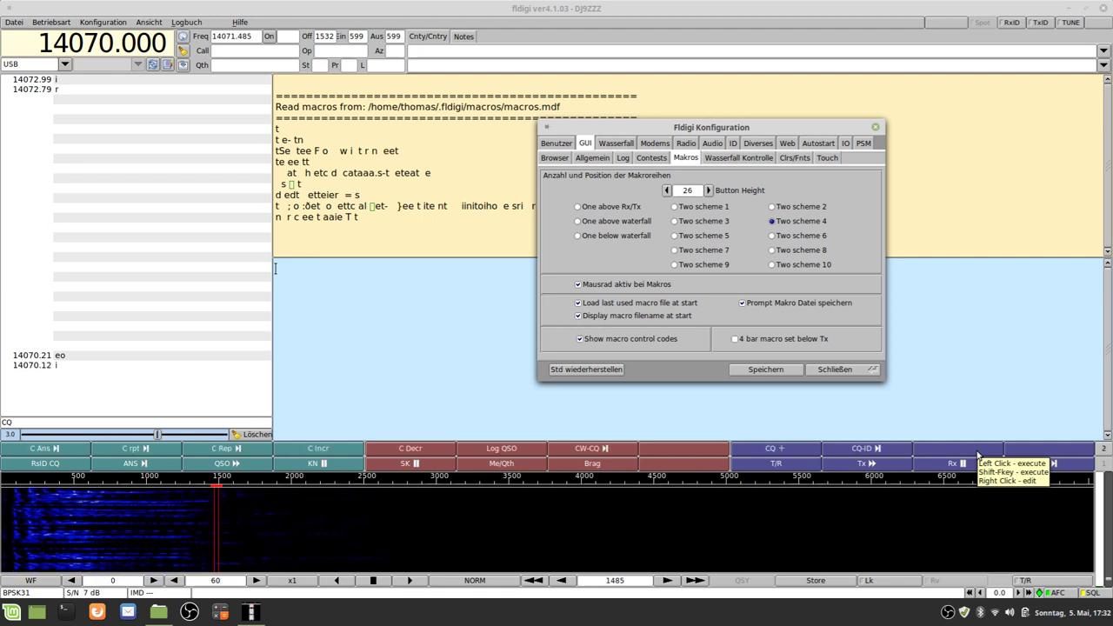
left_click(619, 285)
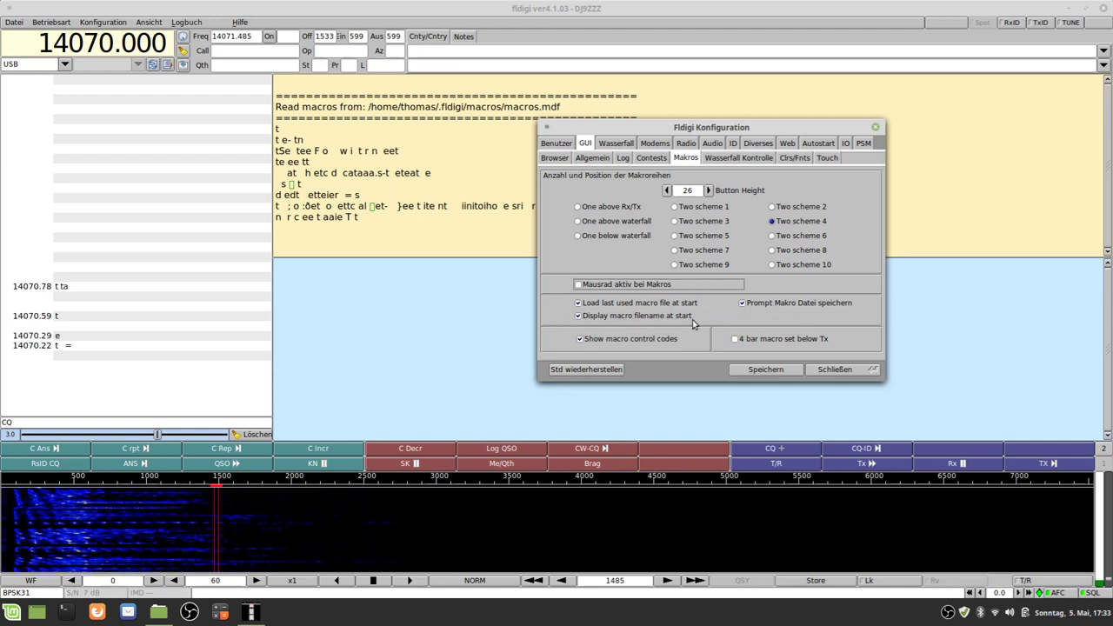
- Move the configuration window to examine the macro file line in the receive text, transferring its word "macros" to the Op field
left_click_drag(763, 128, 567, 218)
triple_click(300, 109)
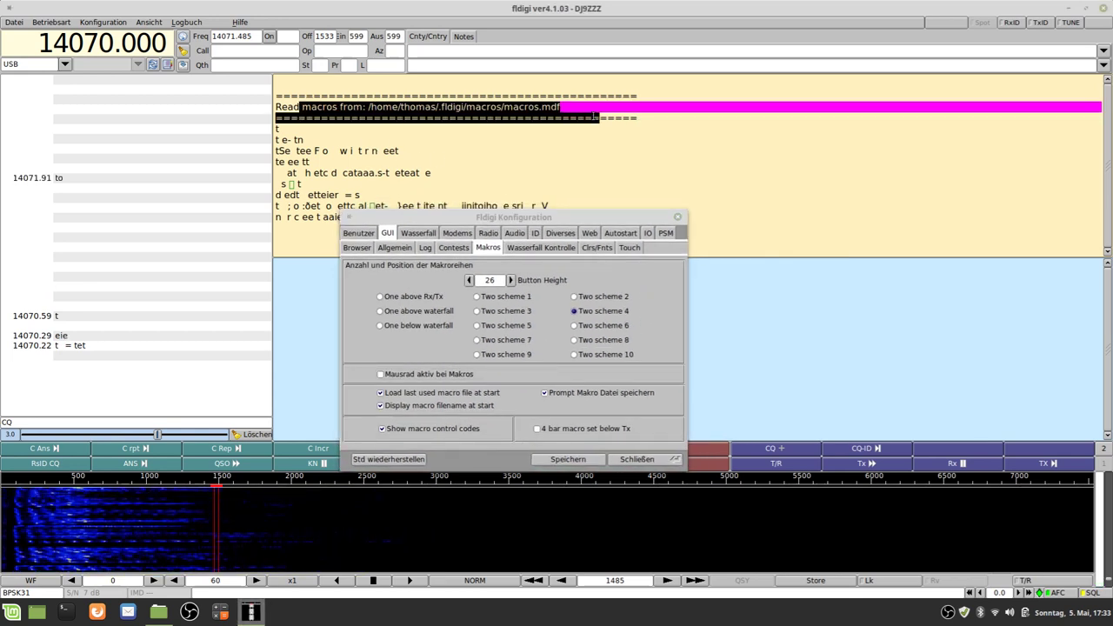
left_click(587, 131)
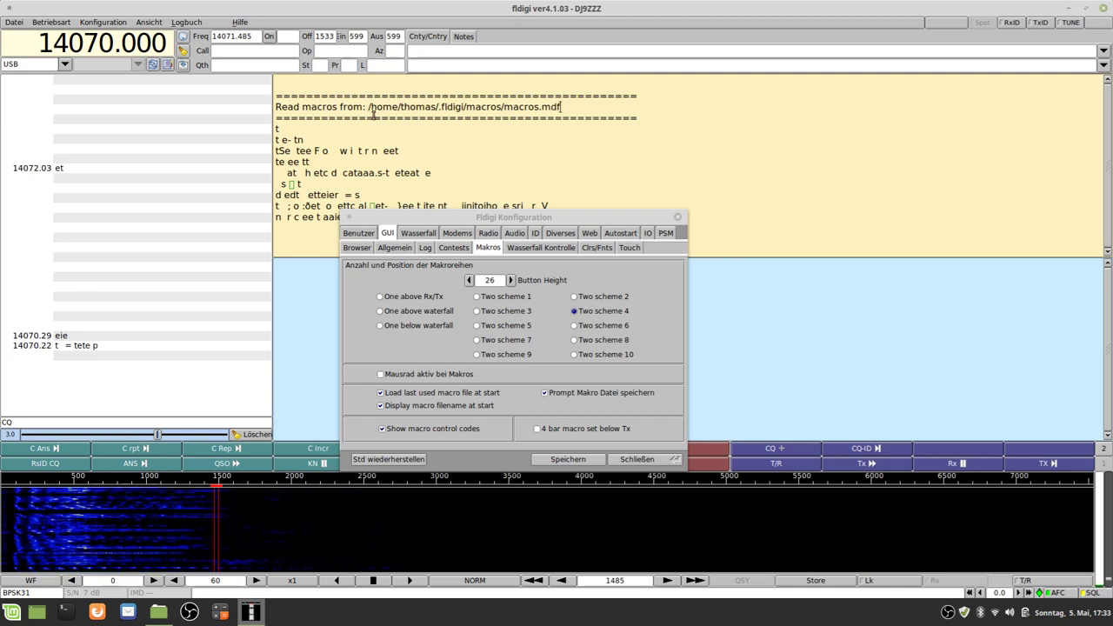
double_click(332, 106)
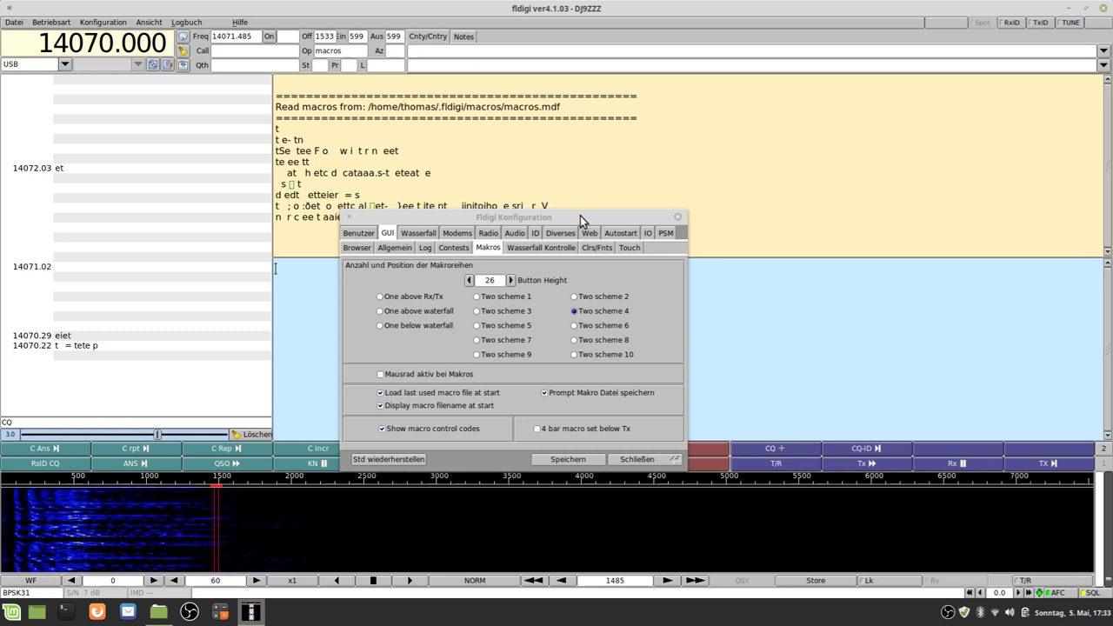
left_click_drag(578, 215, 811, 115)
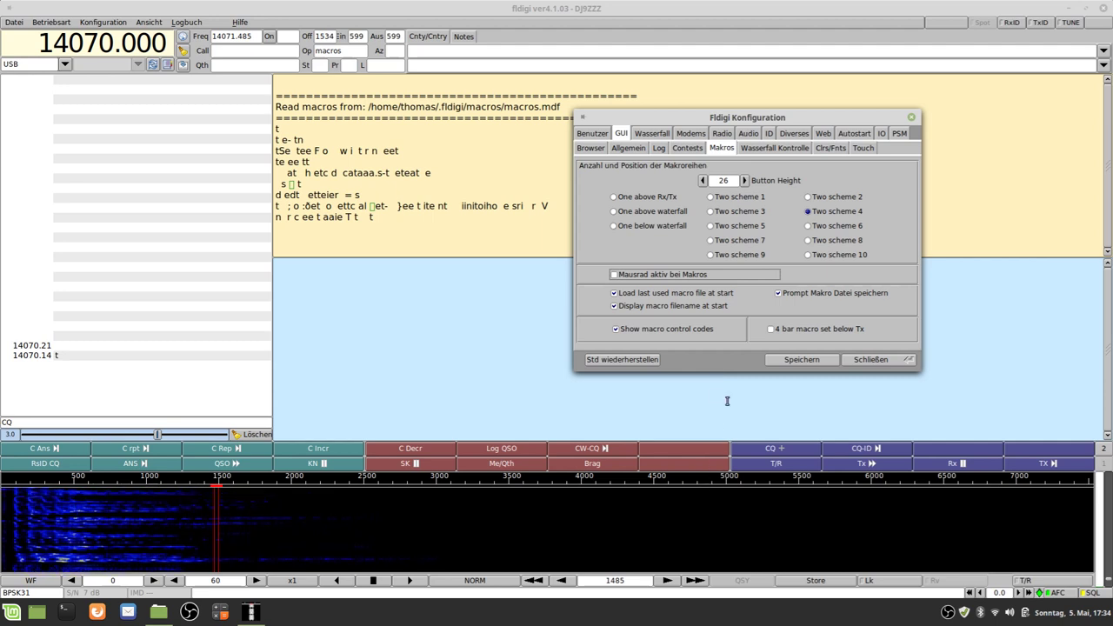
- Examine the waterfall control options and the colour and font settings for Rx/Tx text, frequency display and meters
left_click(774, 147)
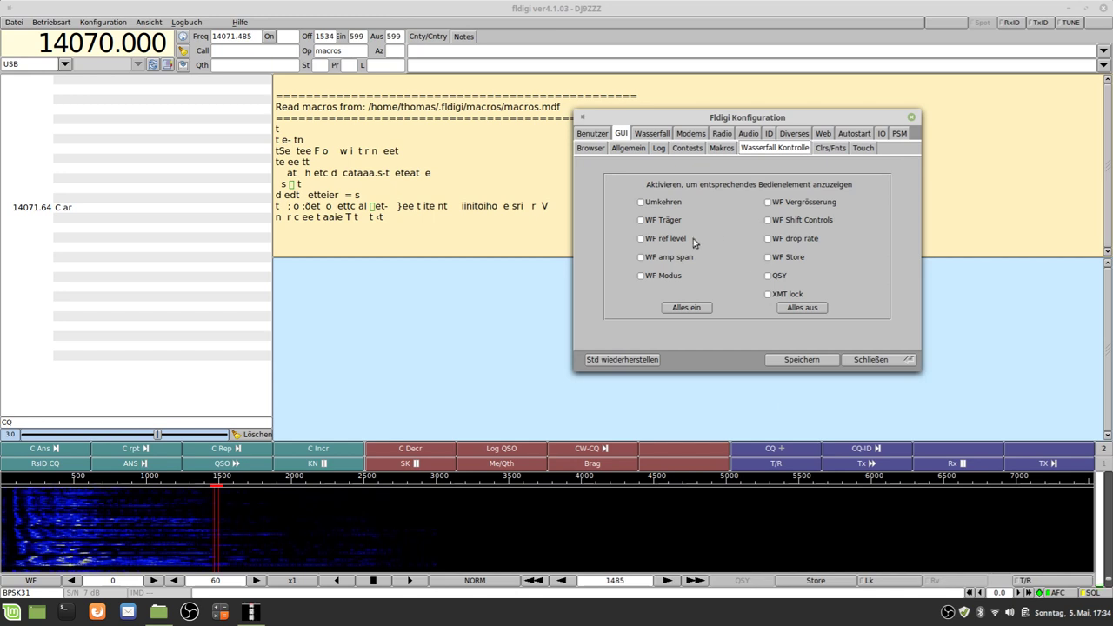
left_click(830, 148)
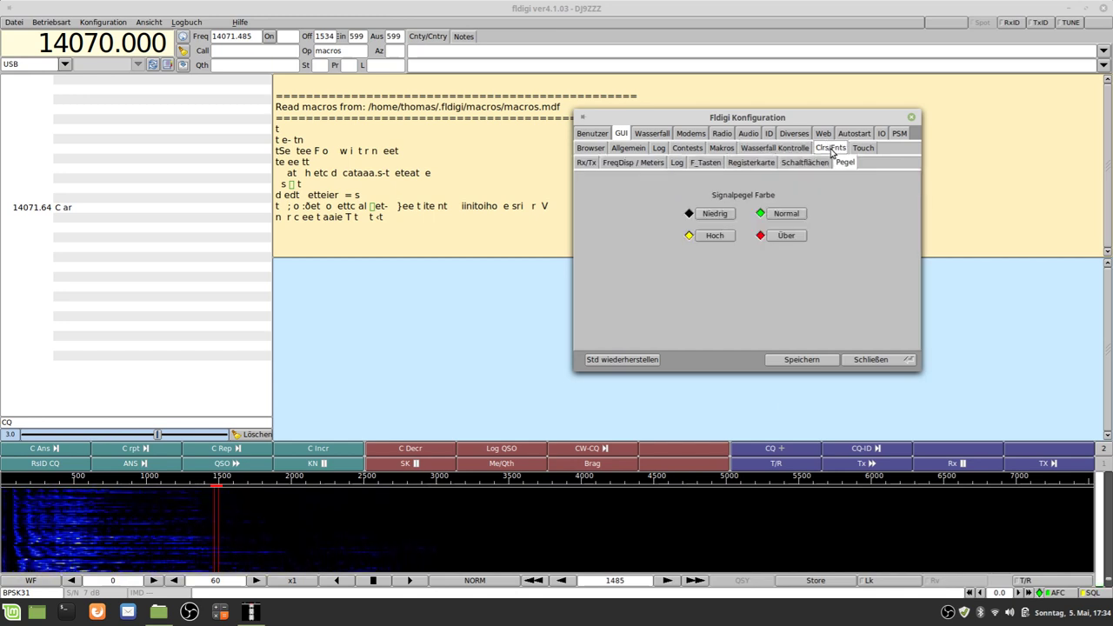
left_click(593, 163)
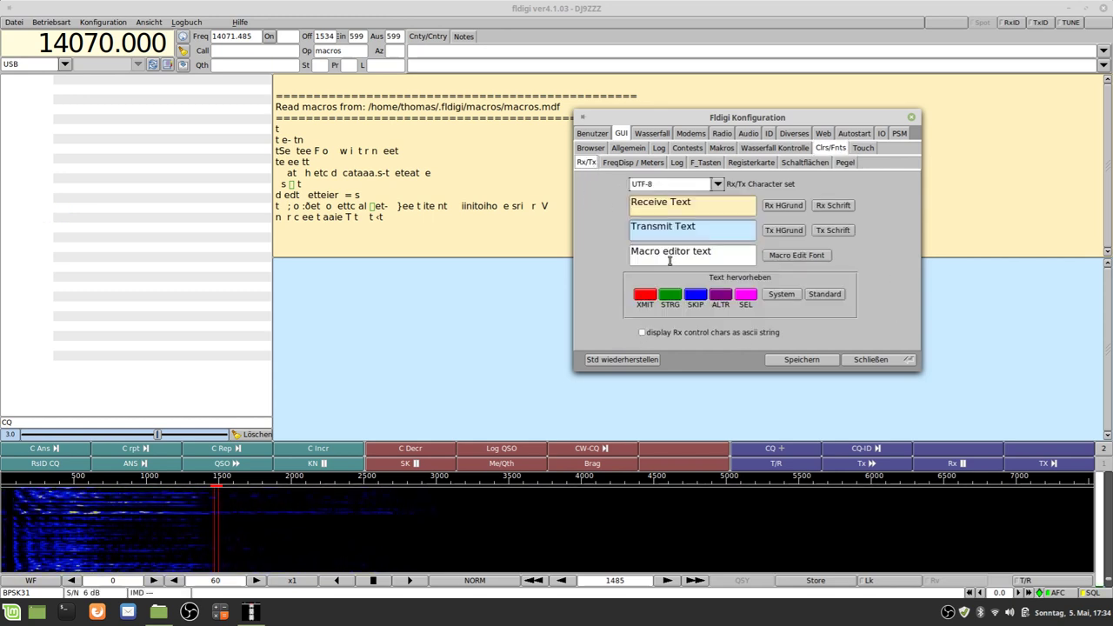
left_click(624, 163)
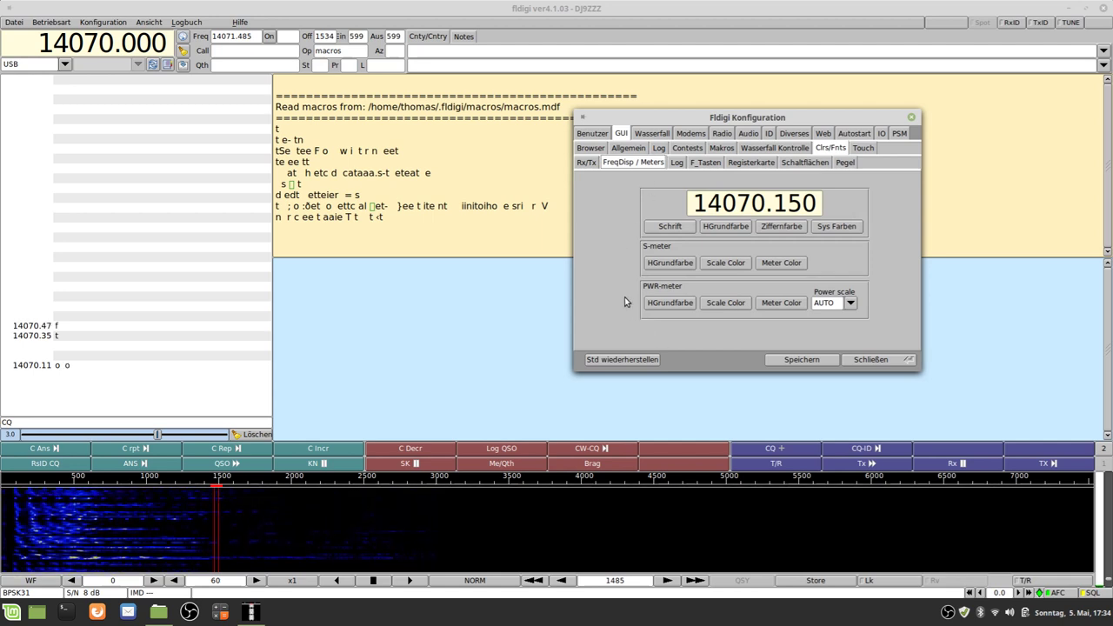
- Examine the log, function key, tab, button and signal level appearance settings, plus the touch screen options
left_click(679, 166)
left_click(705, 163)
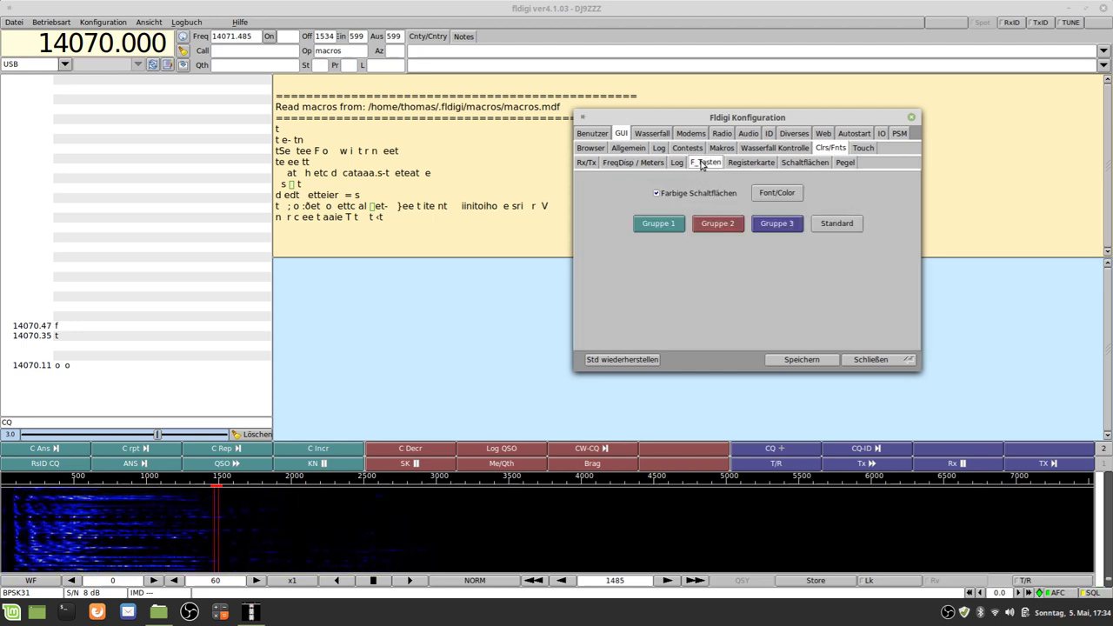
left_click(771, 165)
left_click(805, 166)
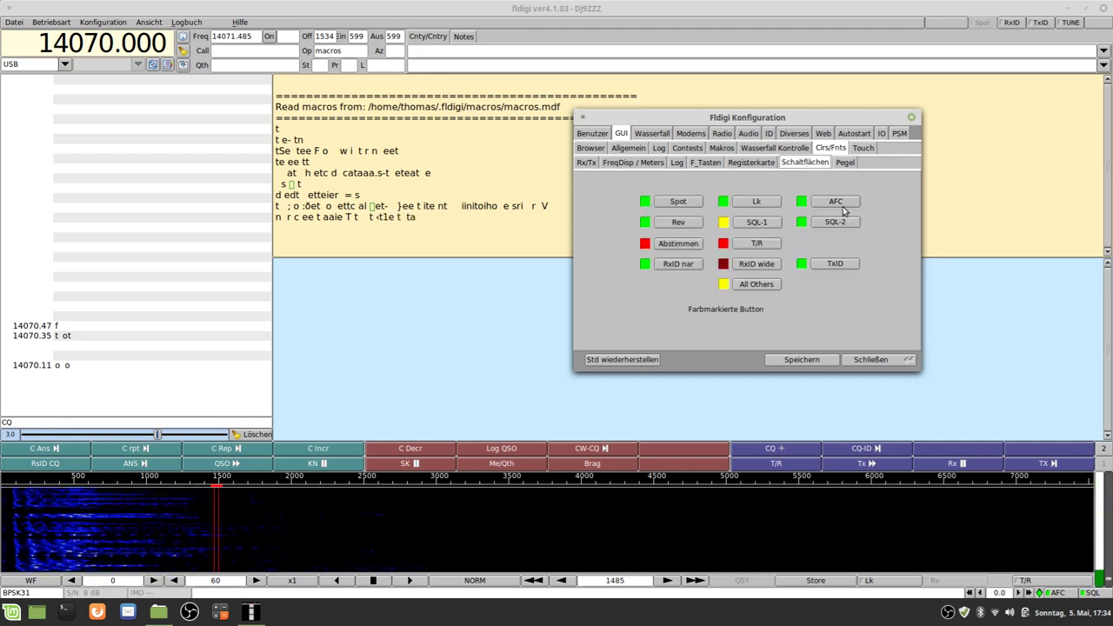
left_click(846, 163)
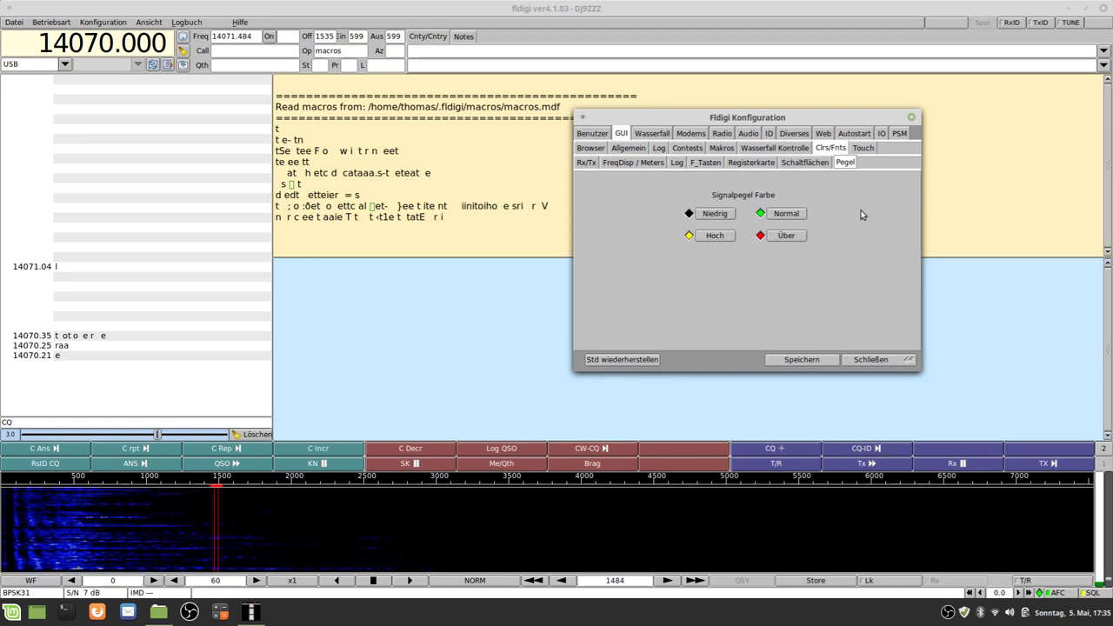
left_click(863, 148)
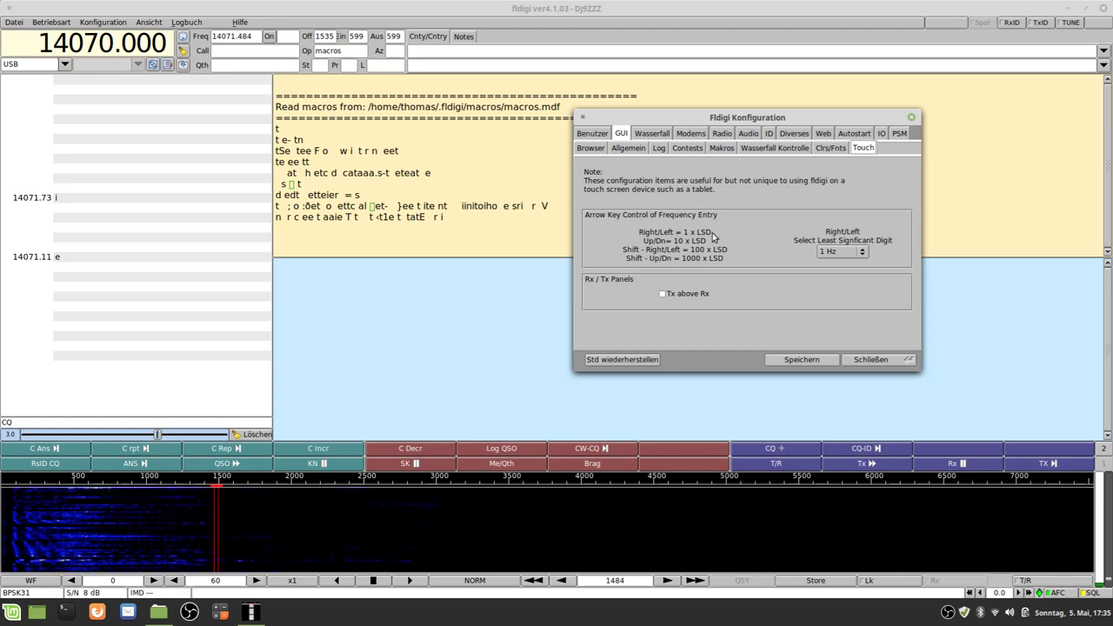
- Turn off the permanent audio frequency display on the waterfall's frequency scale
left_click(653, 133)
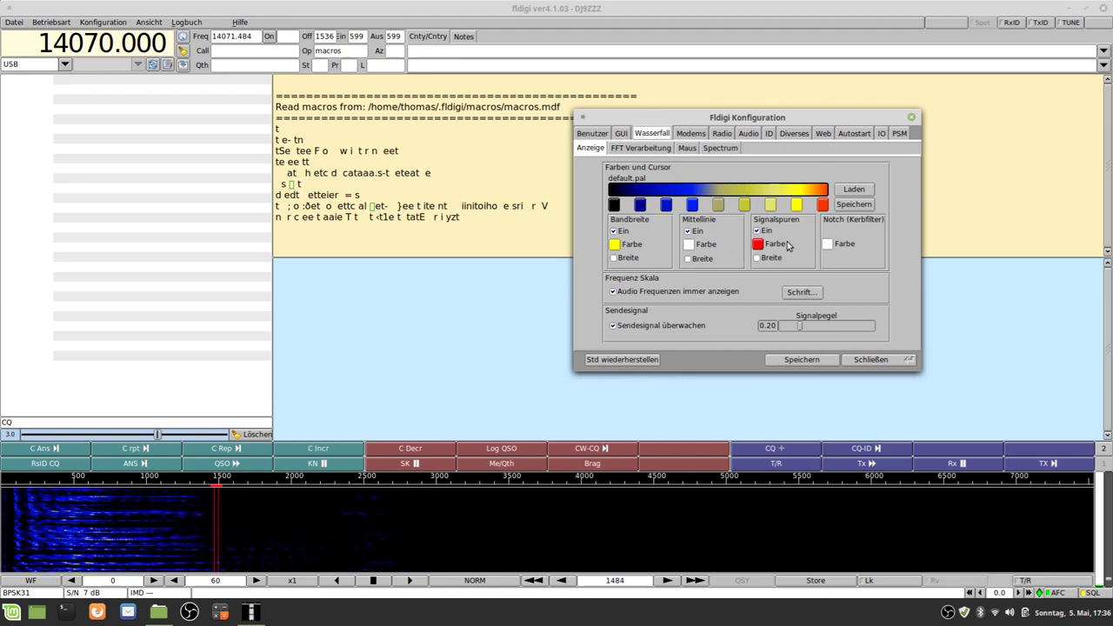
left_click(686, 231)
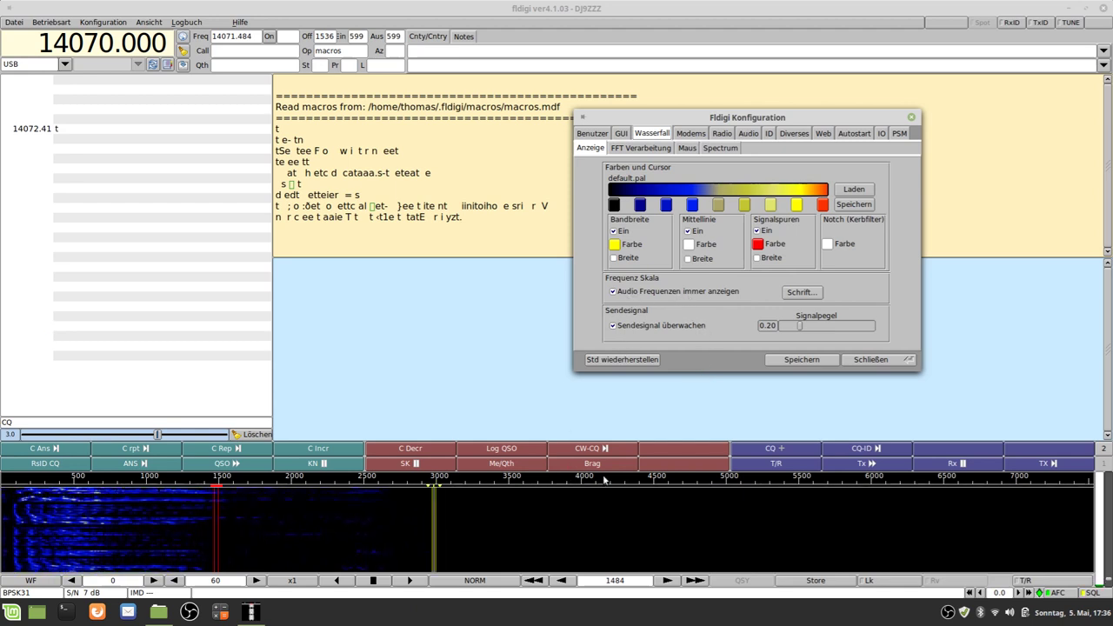
left_click(673, 292)
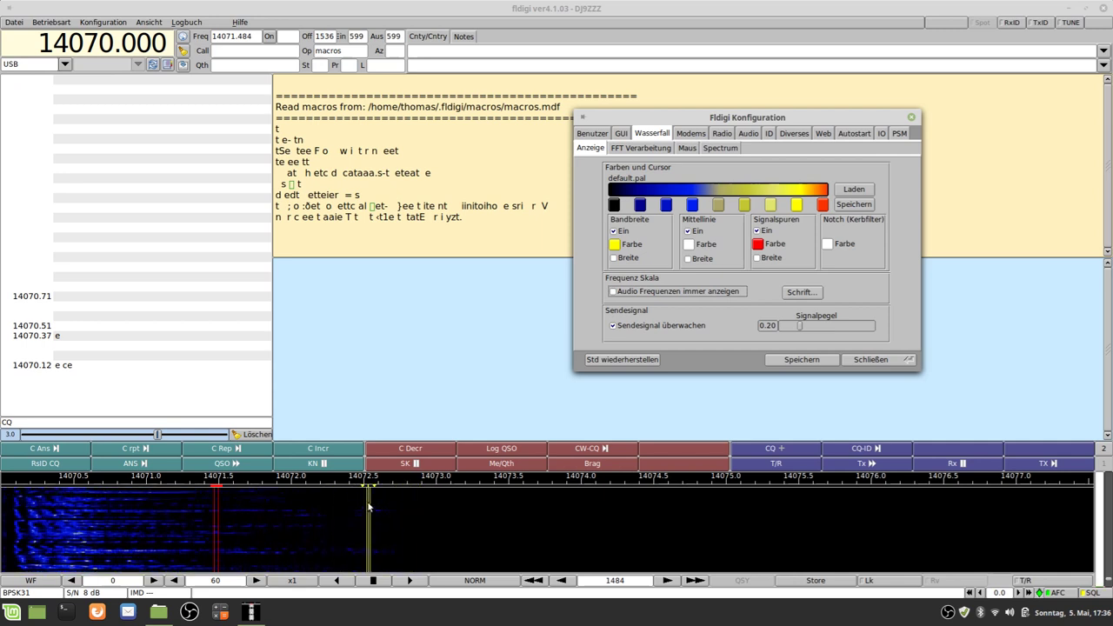
left_click(710, 295)
left_click(710, 294)
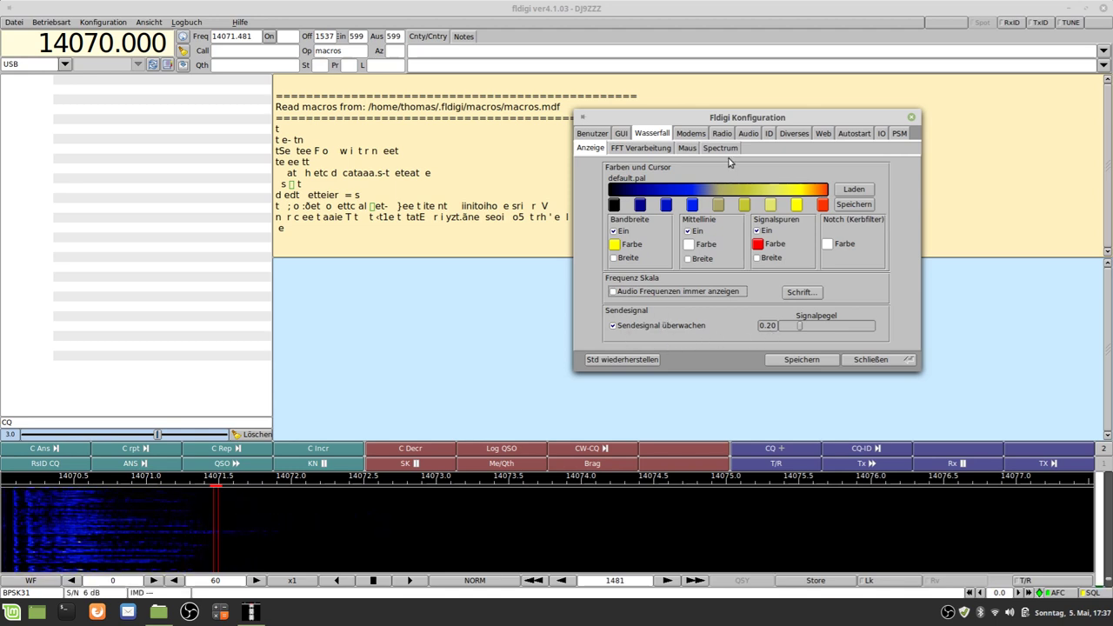
- Set the lower limit of the waterfall's FFT processing to 100
left_click(658, 149)
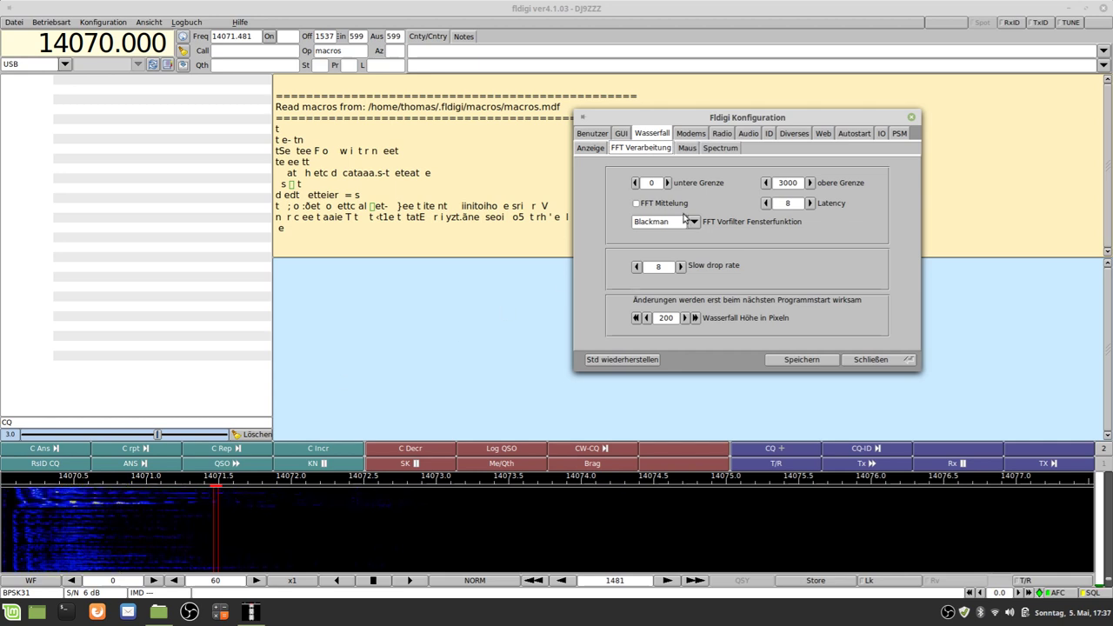
left_click(667, 183)
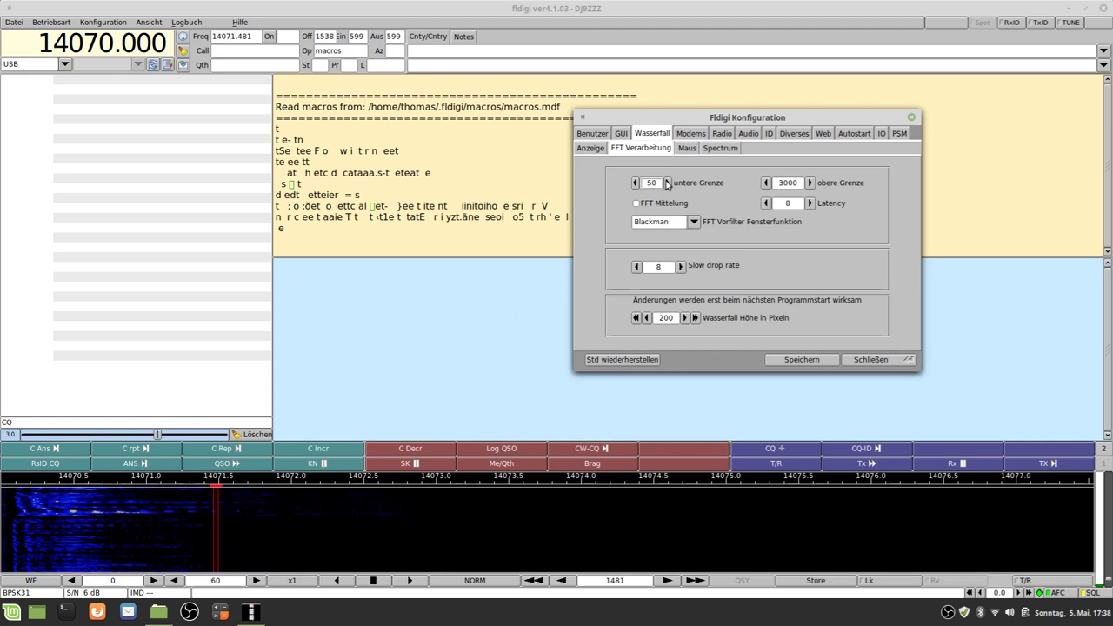
left_click(666, 183)
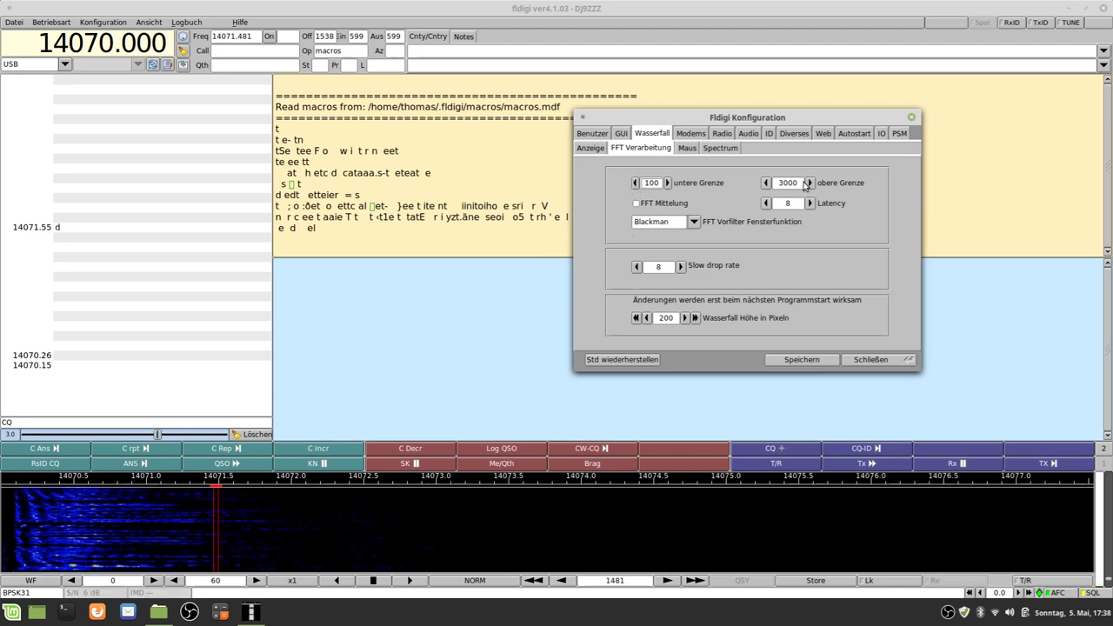
- Set the upper limit of the waterfall's FFT processing to 3400
left_click(810, 182)
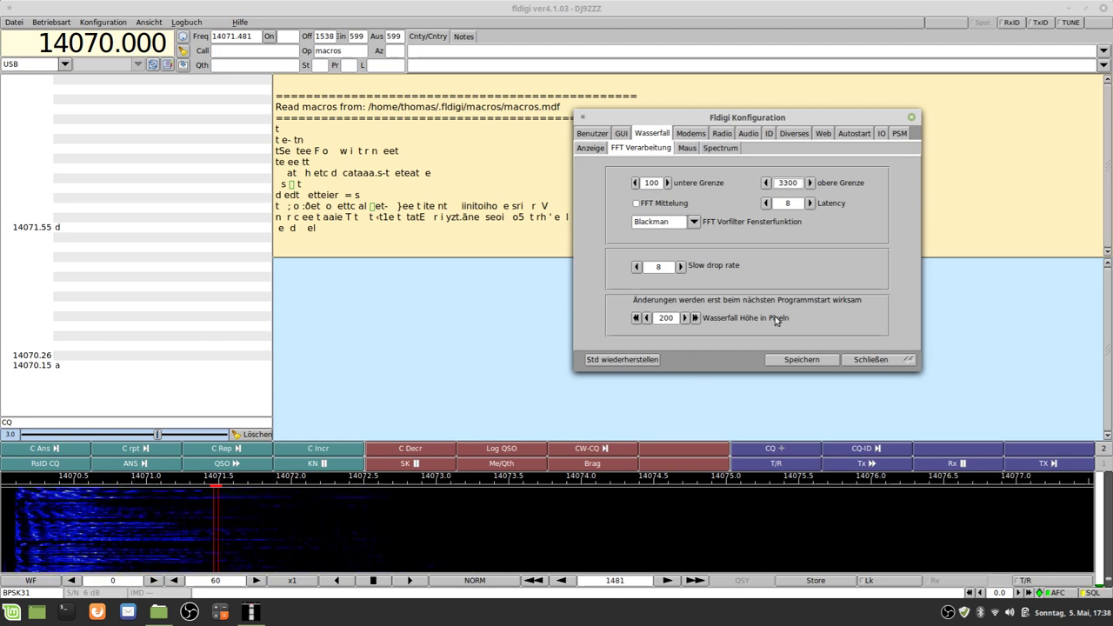
left_click(810, 182)
left_click(810, 183)
left_click(810, 182)
left_click(810, 182)
left_click(810, 182)
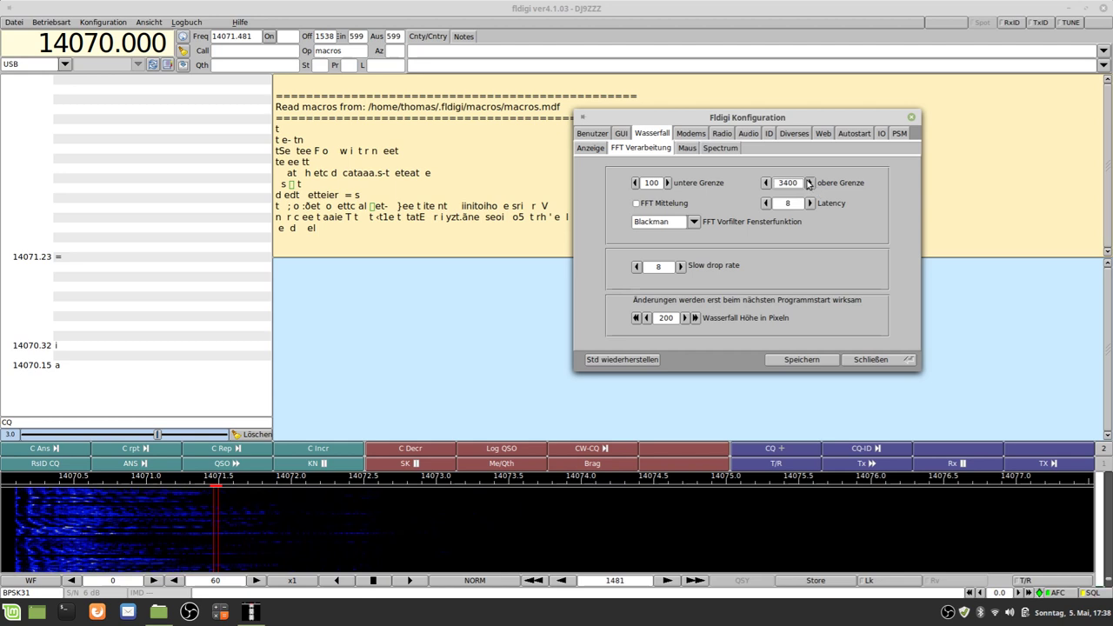
- Set the upper limit of the waterfall's FFT processing to 3300 and review the choices for the FFT prefilter window function
left_click(769, 182)
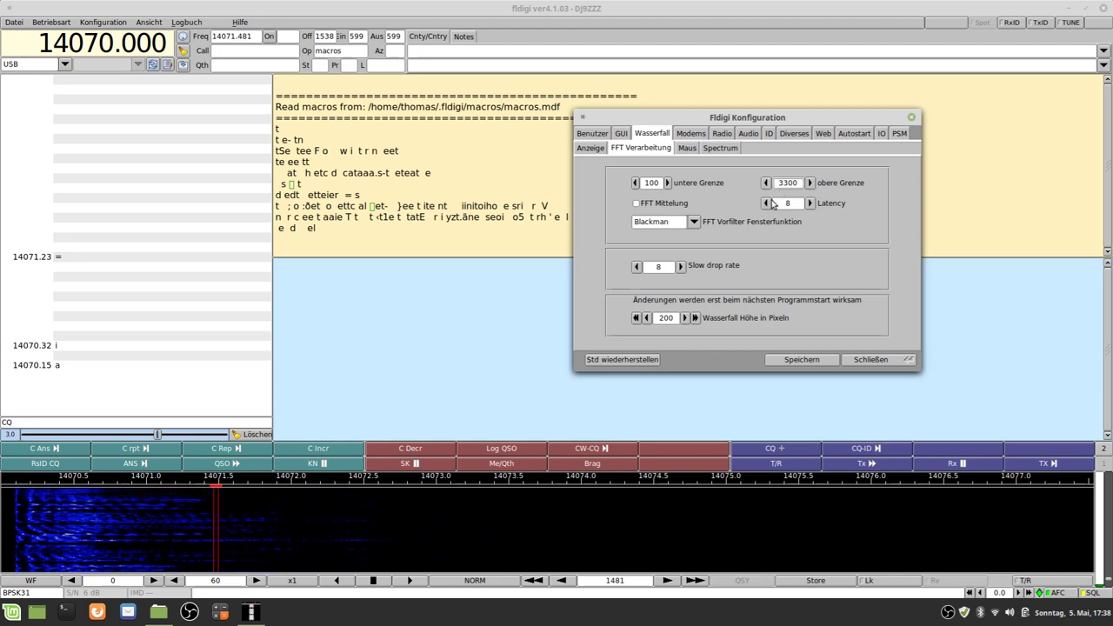
left_click(694, 222)
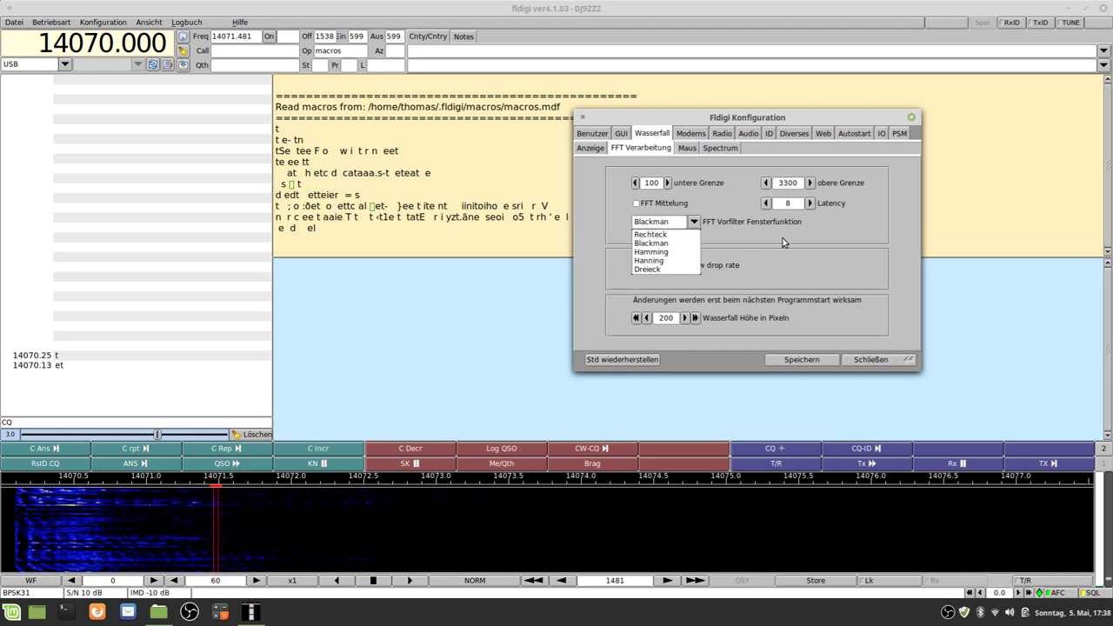
left_click(748, 246)
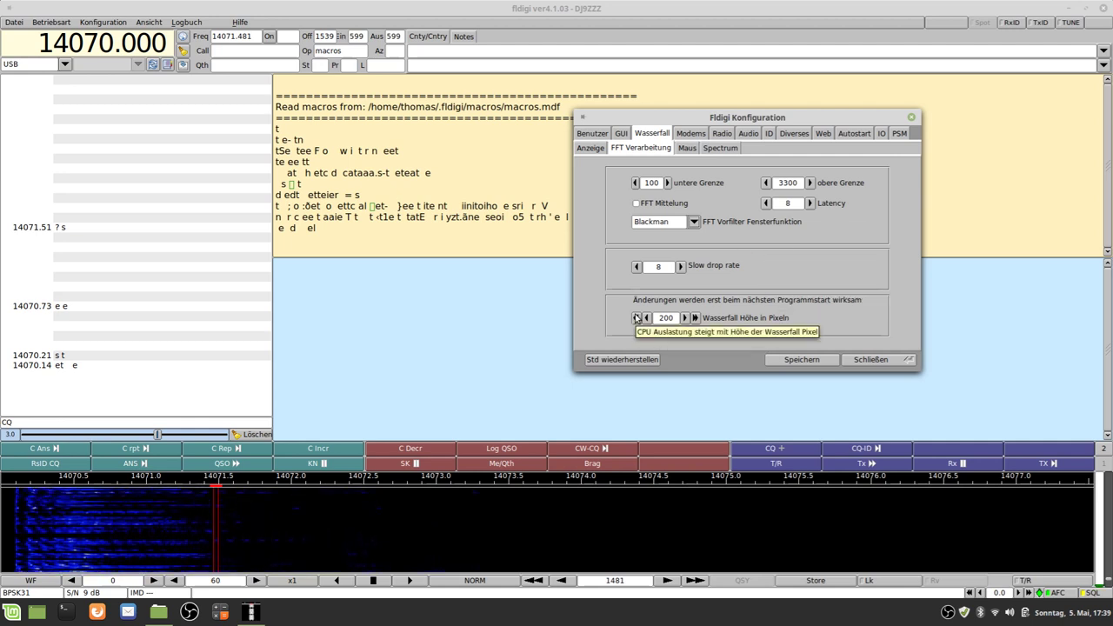
- In the waterfall's mouse settings, enable changing the frequency by pulling the waterfall scale
left_click(687, 148)
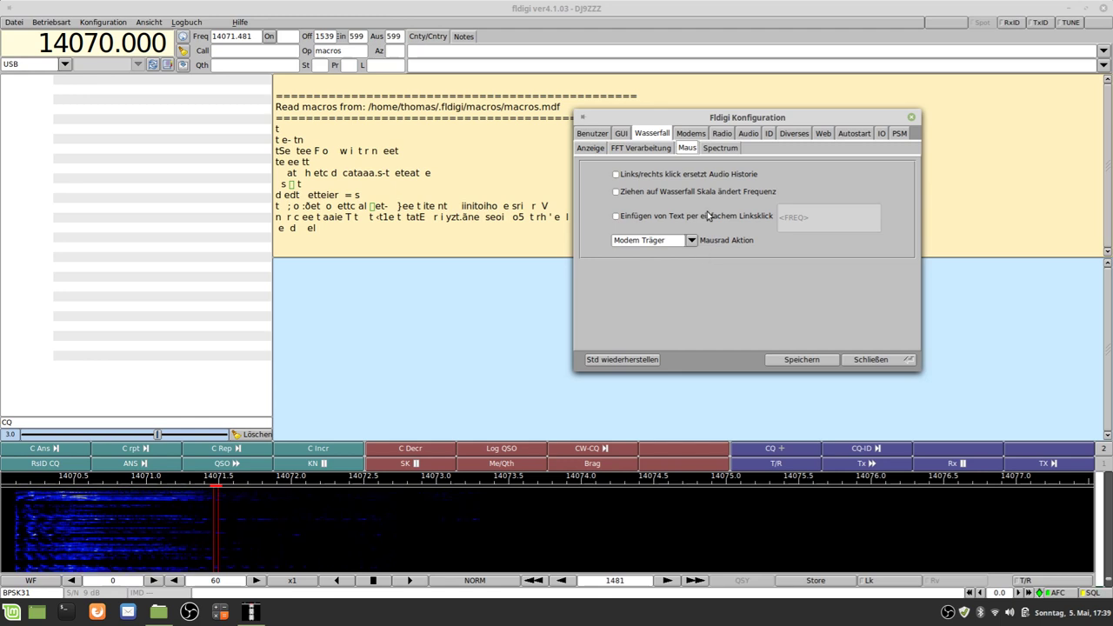
left_click(625, 192)
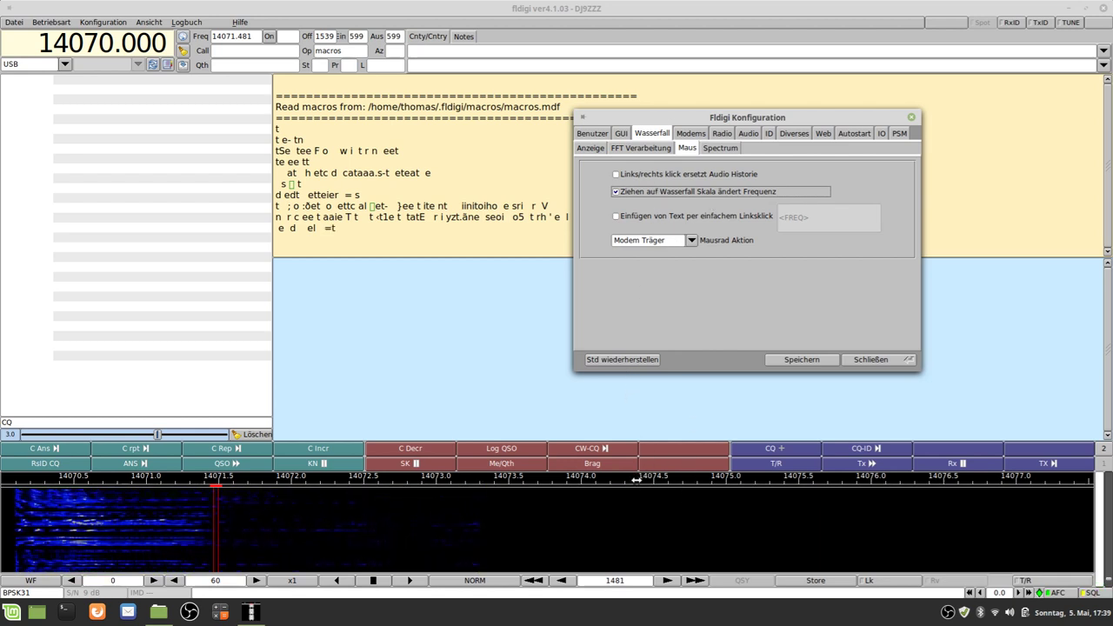
- Shift the waterfall's frequency scale in several moves up past 14078 and back down to a dial frequency of 14070.544
left_click_drag(637, 479, 433, 481)
left_click_drag(645, 479, 334, 479)
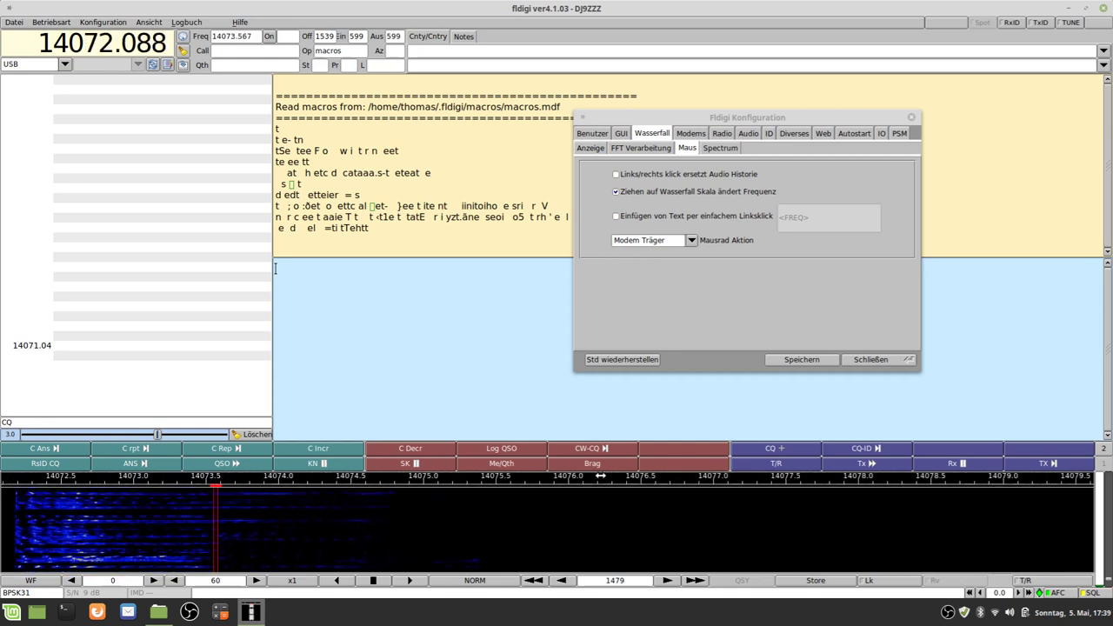
left_click_drag(606, 475, 301, 474)
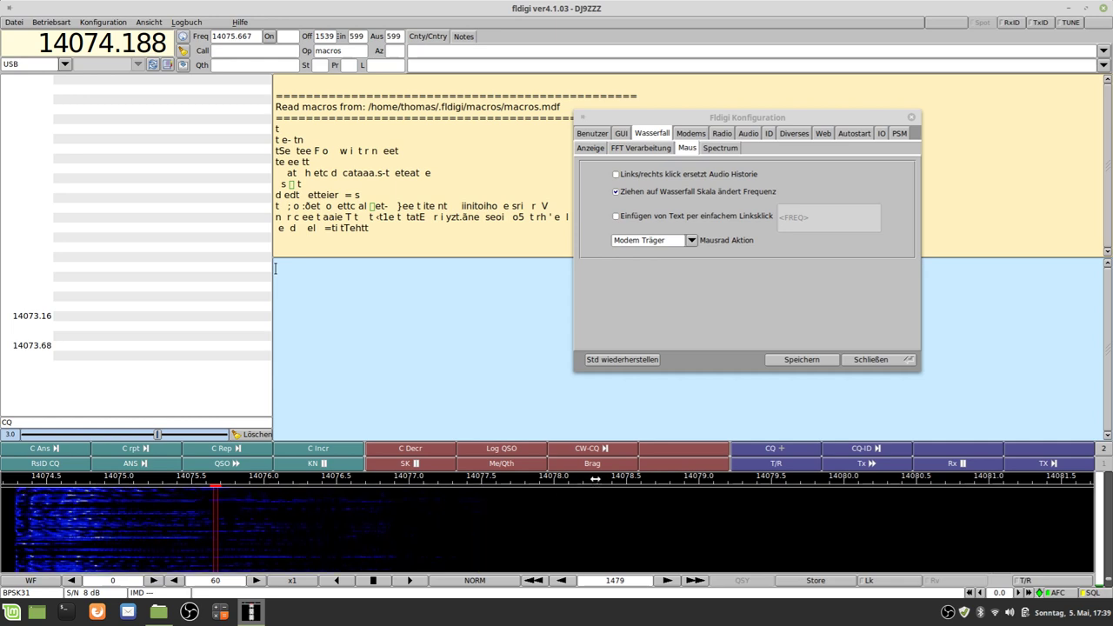
left_click_drag(596, 479, 461, 479)
left_click_drag(601, 478, 423, 479)
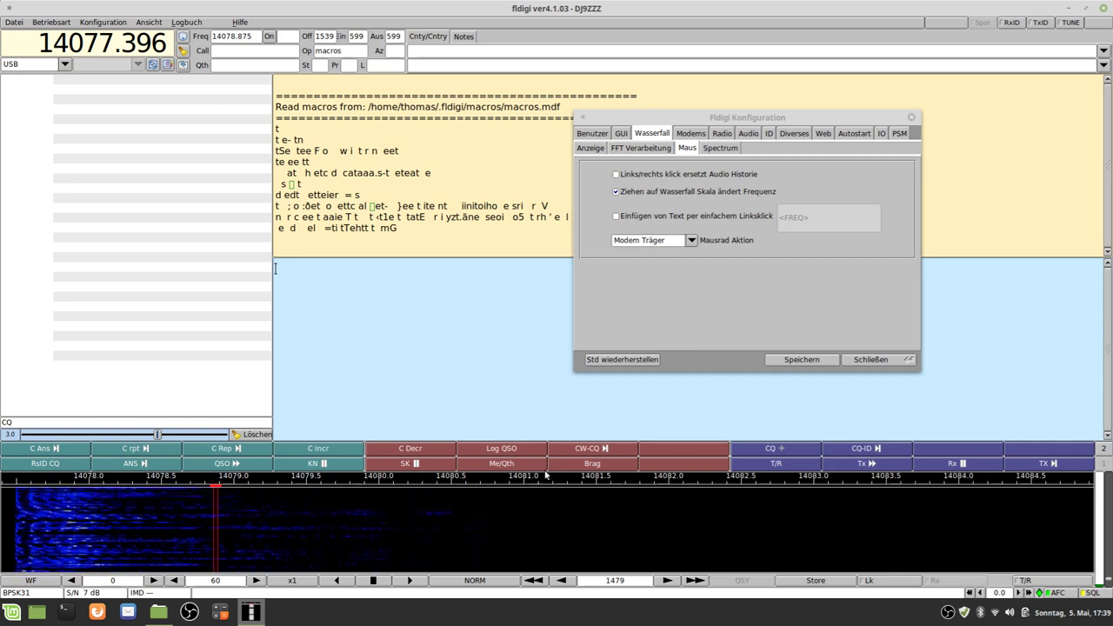
left_click_drag(549, 476, 446, 477)
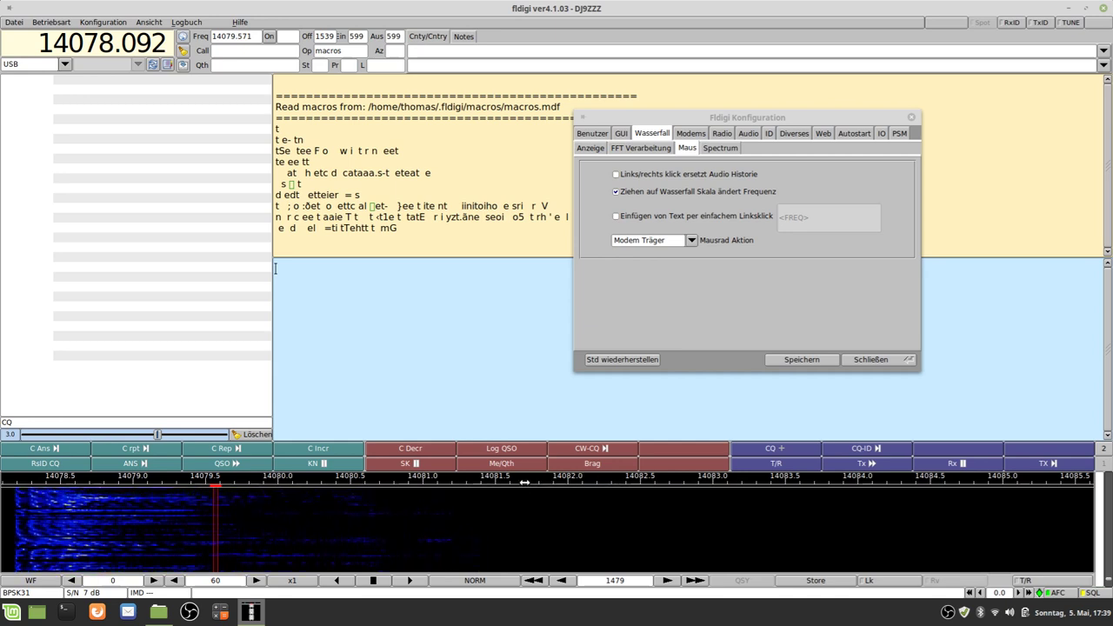
left_click_drag(524, 479, 474, 480)
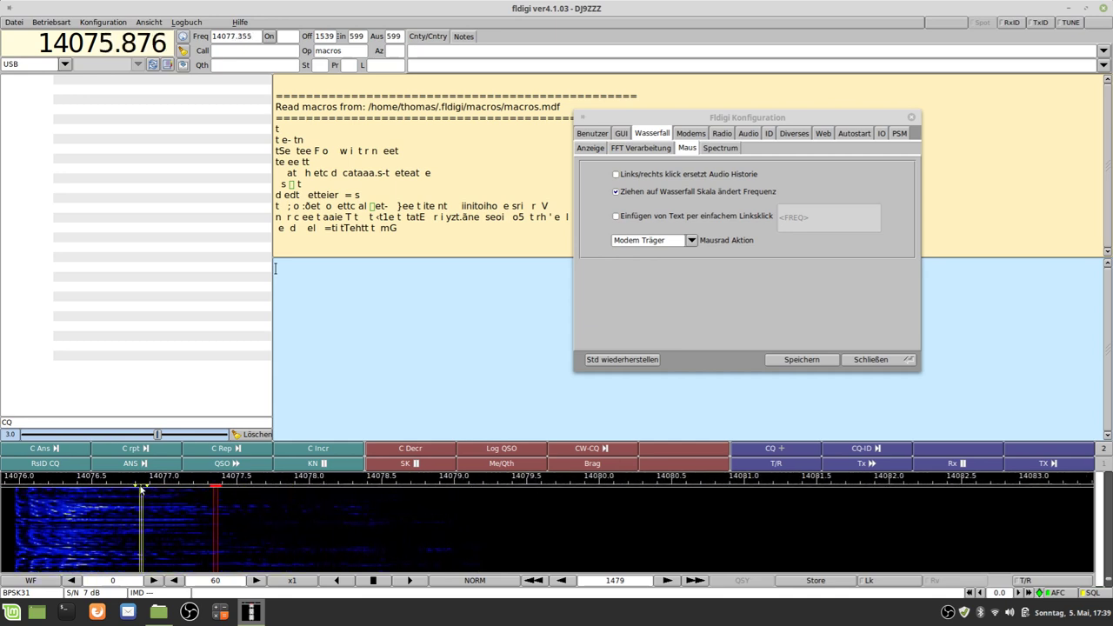
left_click_drag(141, 476, 580, 476)
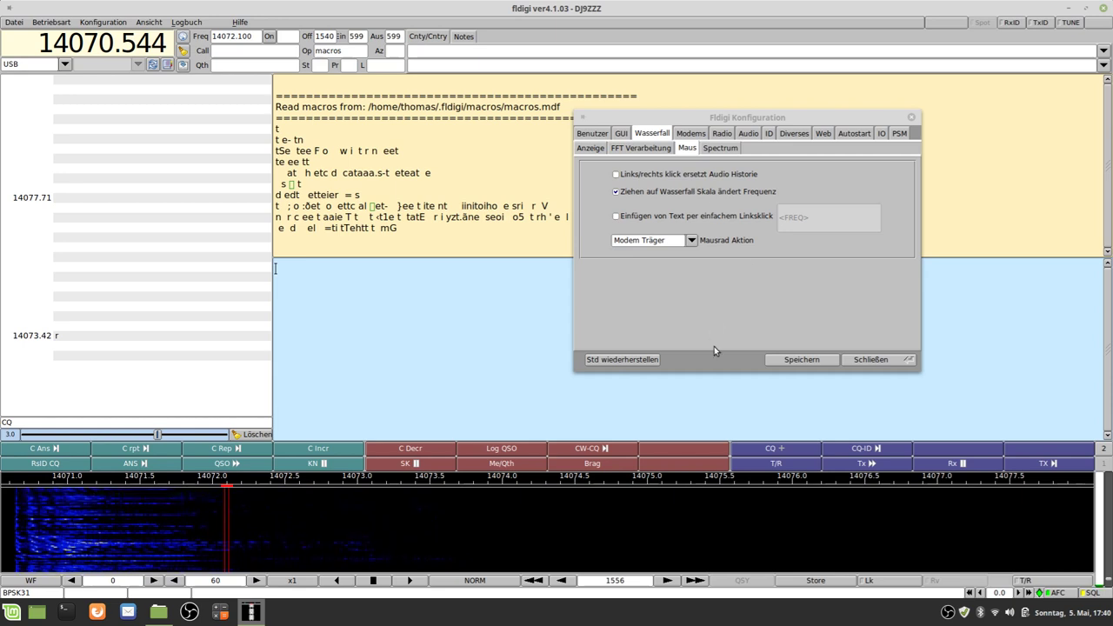
- Review the available mouse wheel actions for the waterfall without choosing a different one
left_click(691, 242)
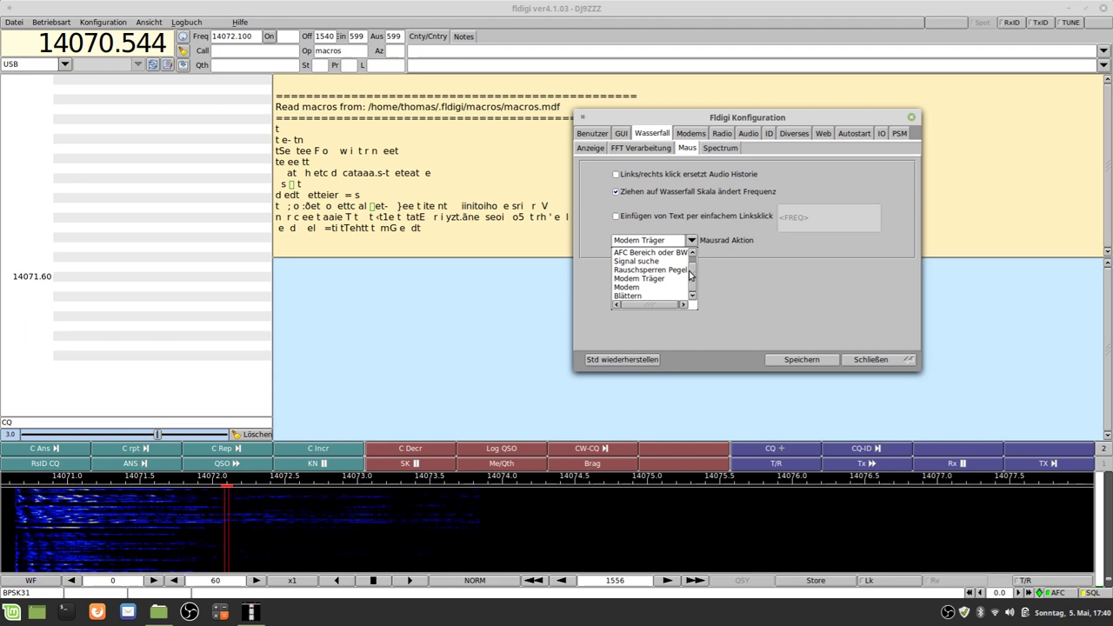
left_click(762, 296)
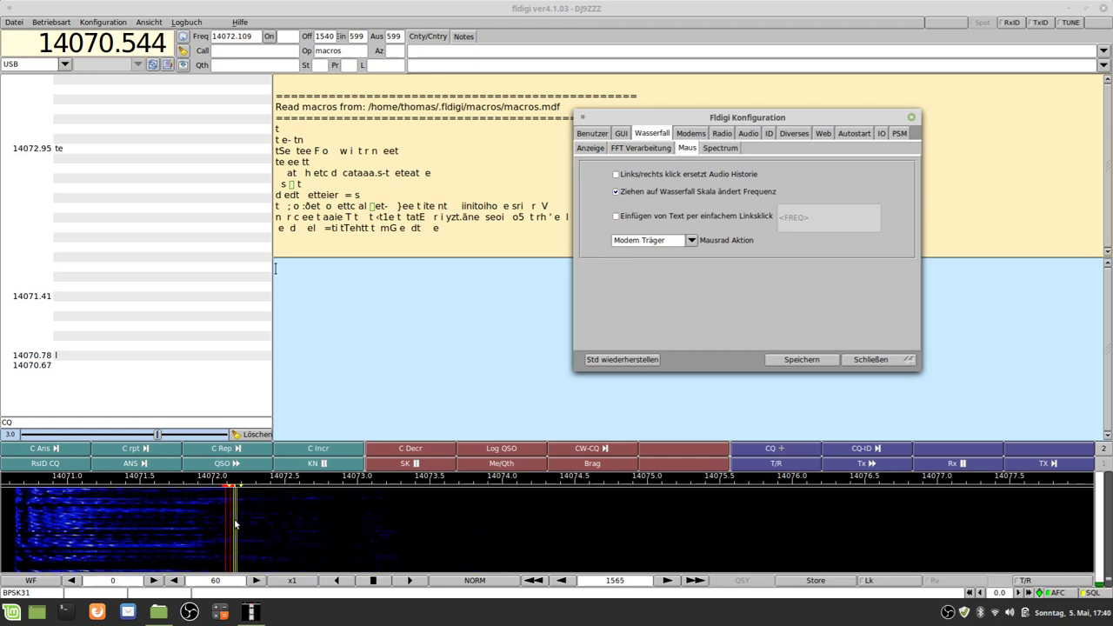
- Move the modem carrier on the waterfall to audio frequency 1920 and shift the dial frequency to 14072.044
left_click(336, 532)
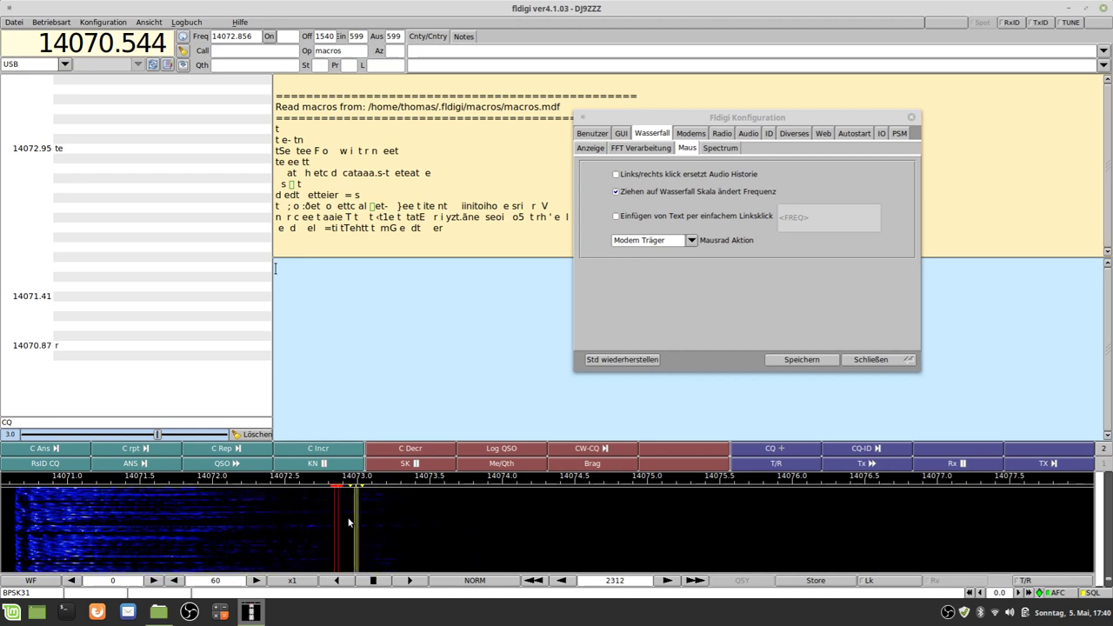
left_click(281, 497)
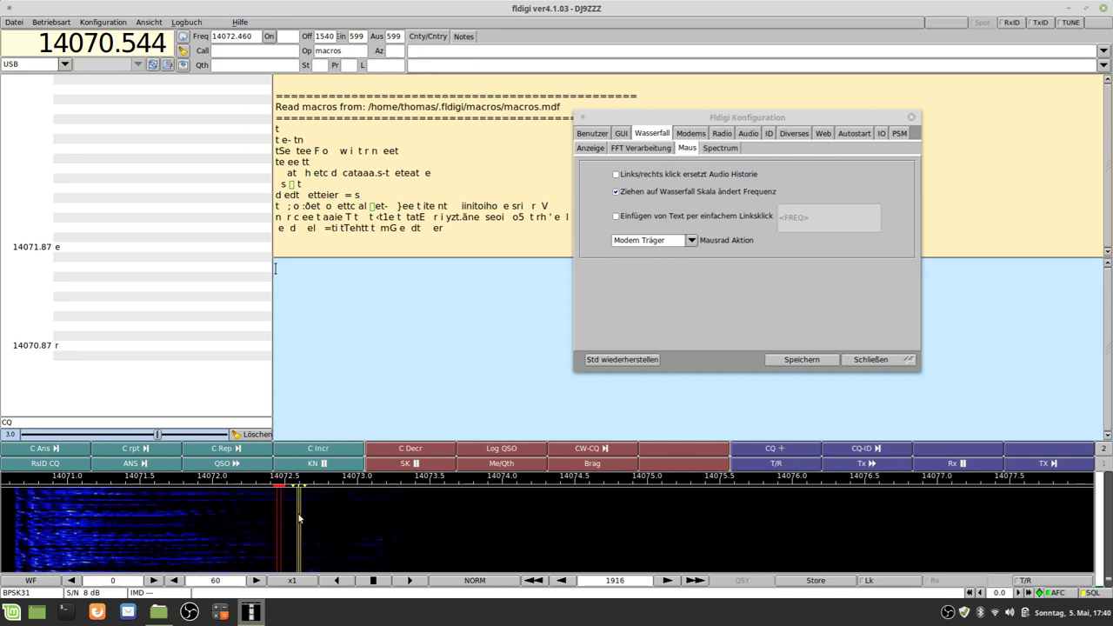
scroll(282, 513, "up", 3)
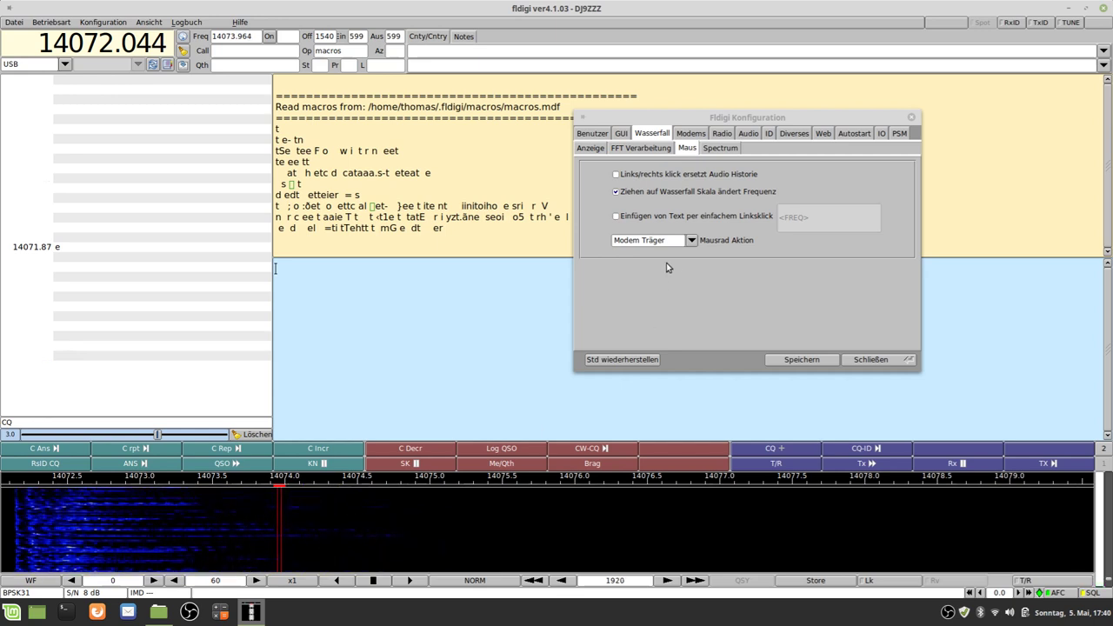
- Look through the mouse wheel action list up to its first entry, Keine, leaving Modem Träger selected
left_click(690, 241)
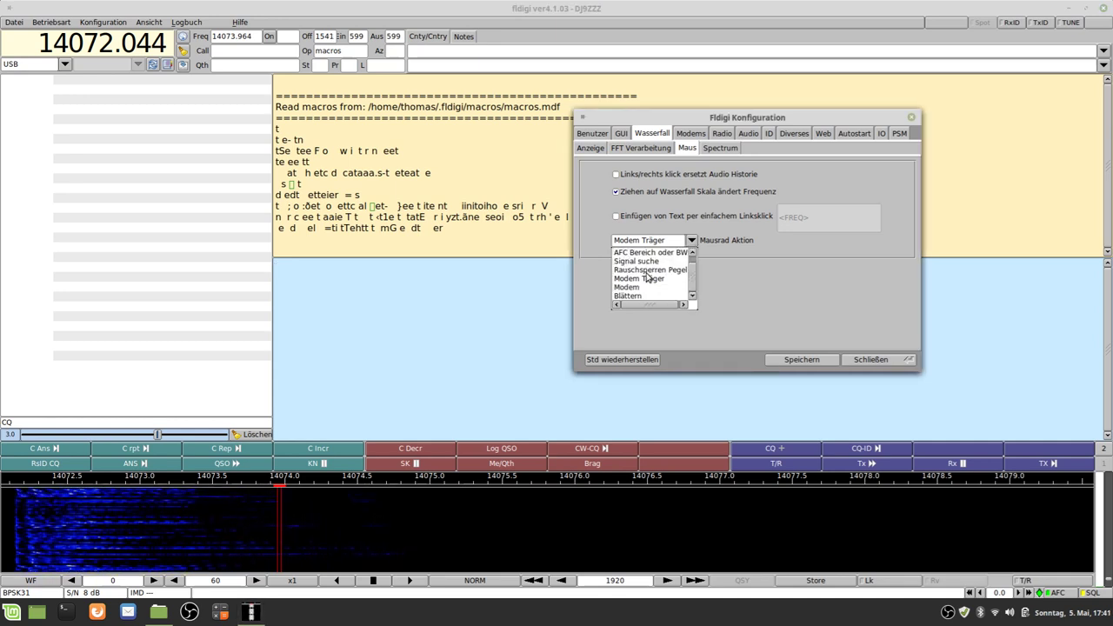
left_click_drag(692, 286, 692, 259)
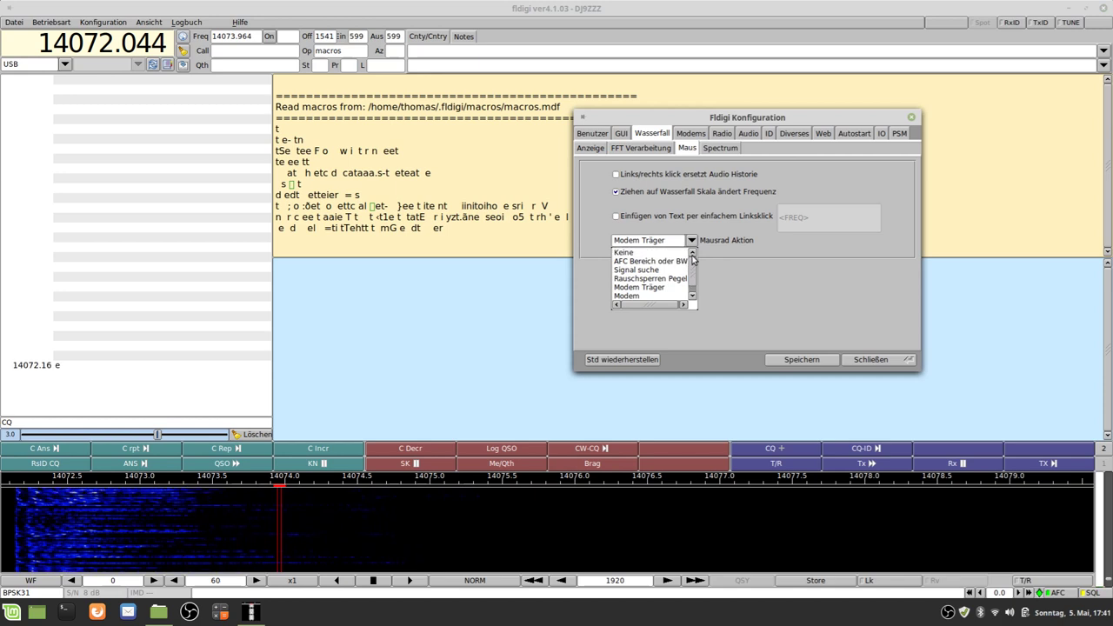
left_click(737, 292)
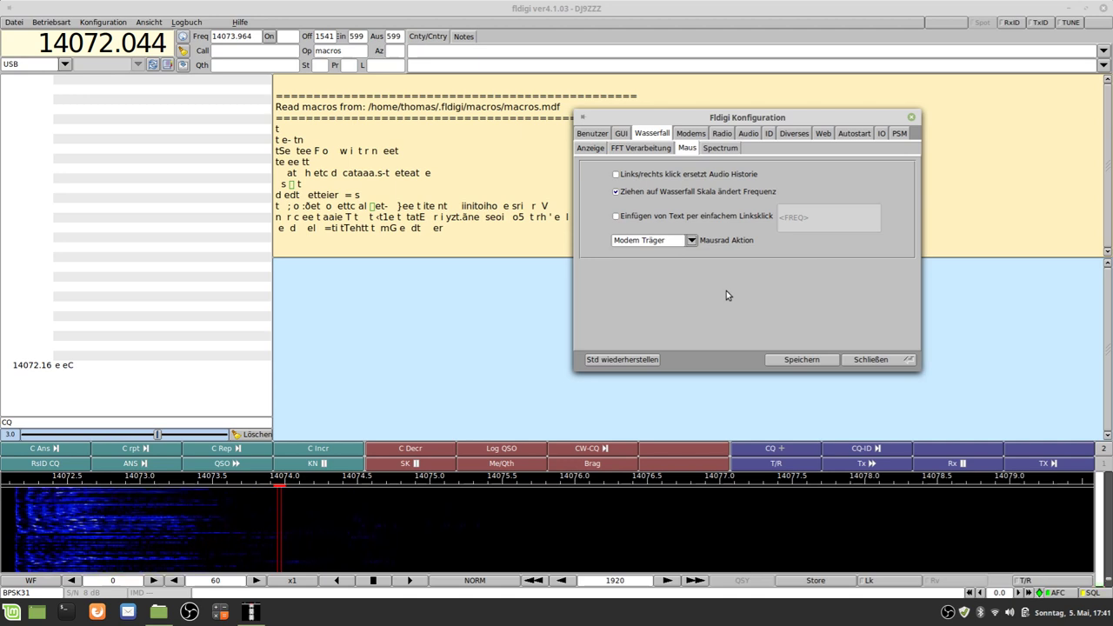
- Examine the spectrum scope and waterfall interaction settings, with a brief look at the modem settings
left_click(720, 149)
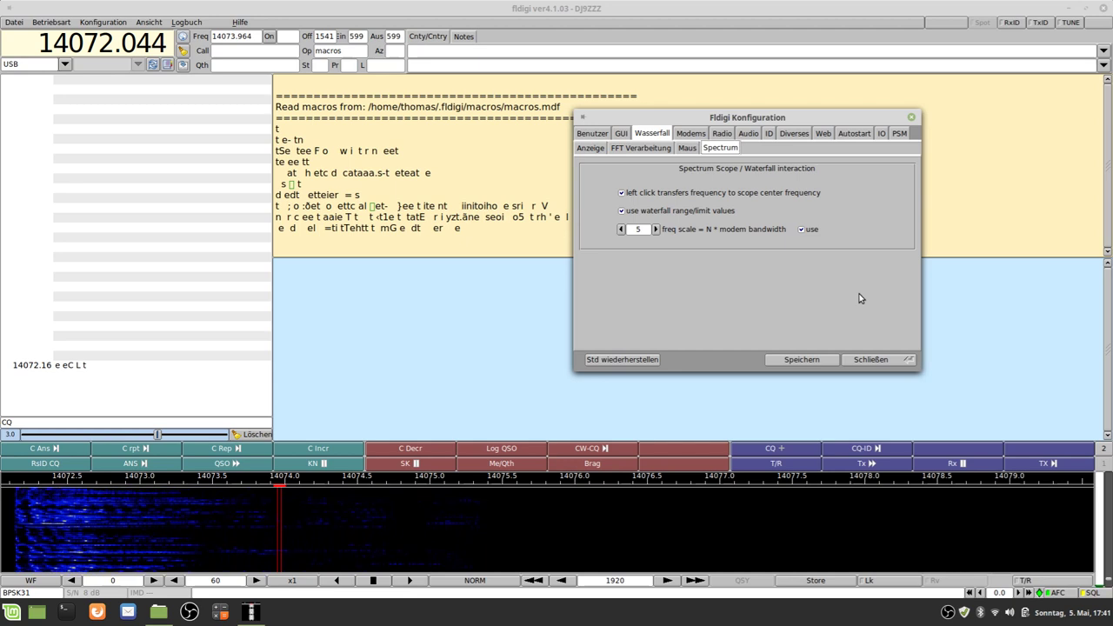
left_click(691, 133)
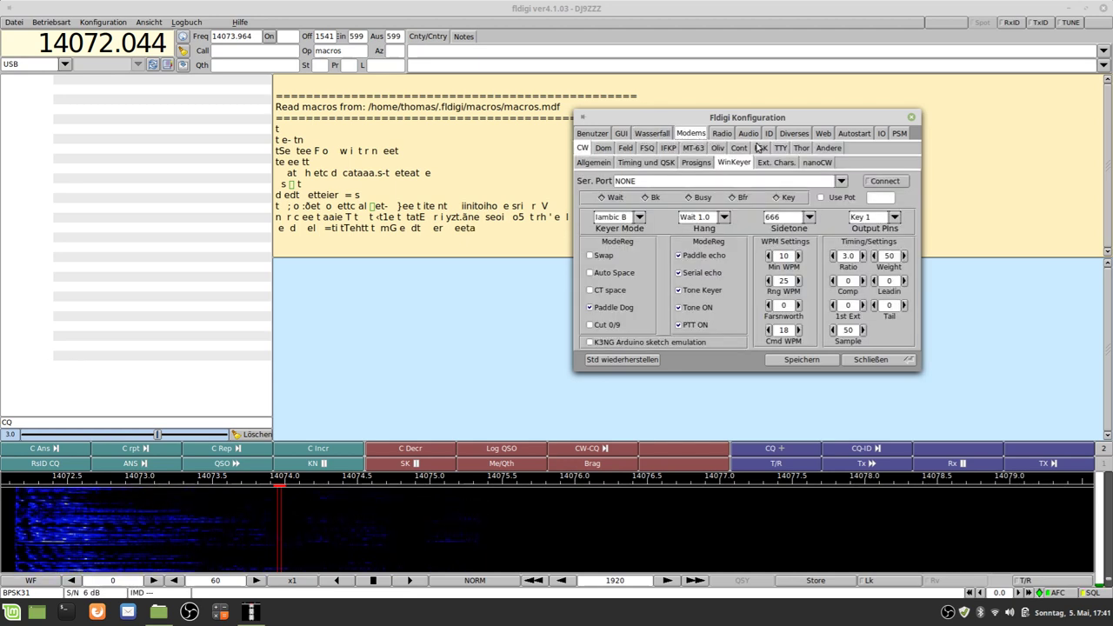
left_click(720, 135)
left_click(663, 136)
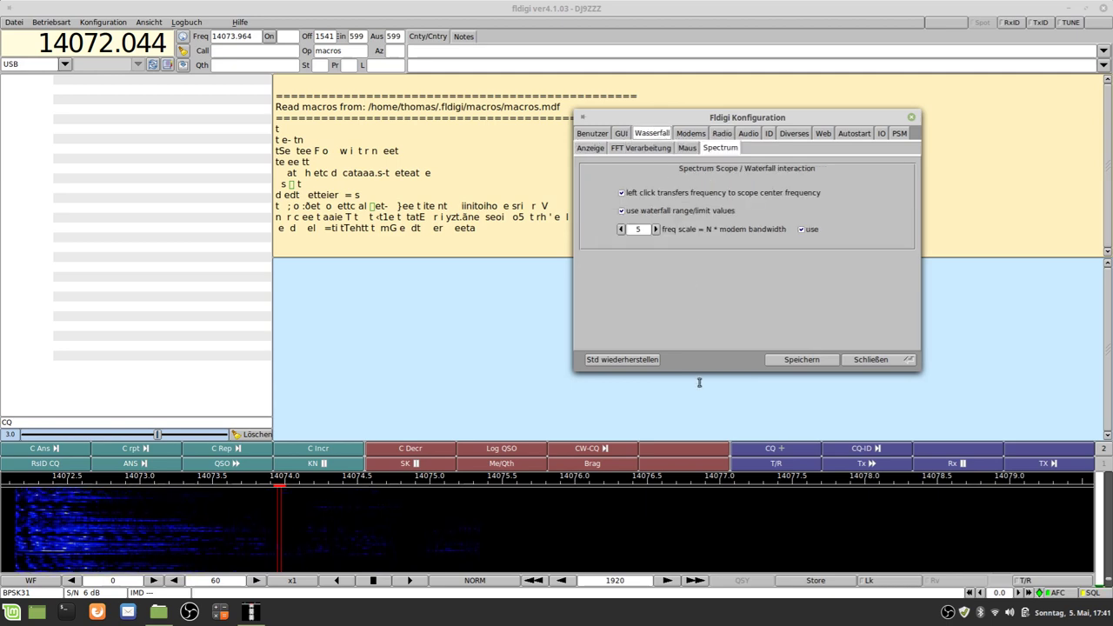